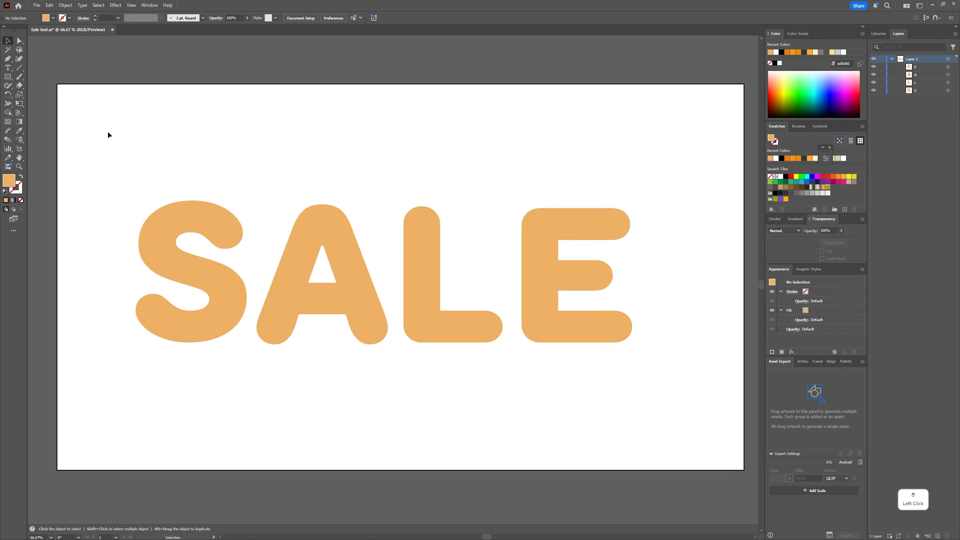
# Apply the 3D Inflate effect to all four SALE letters and inflate them on both sides
pyautogui.moveTo(107, 133); pyautogui.dragTo(680, 290)
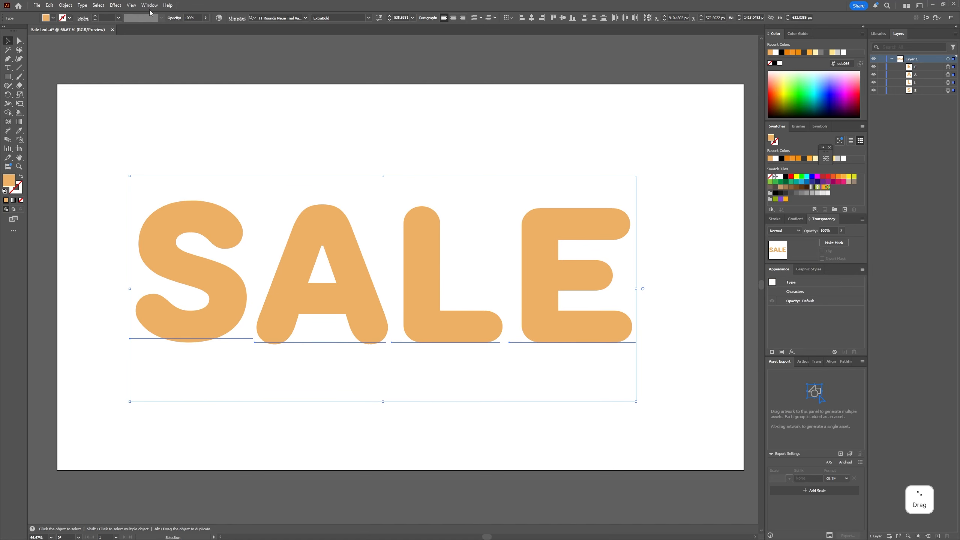
pyautogui.click(122, 5)
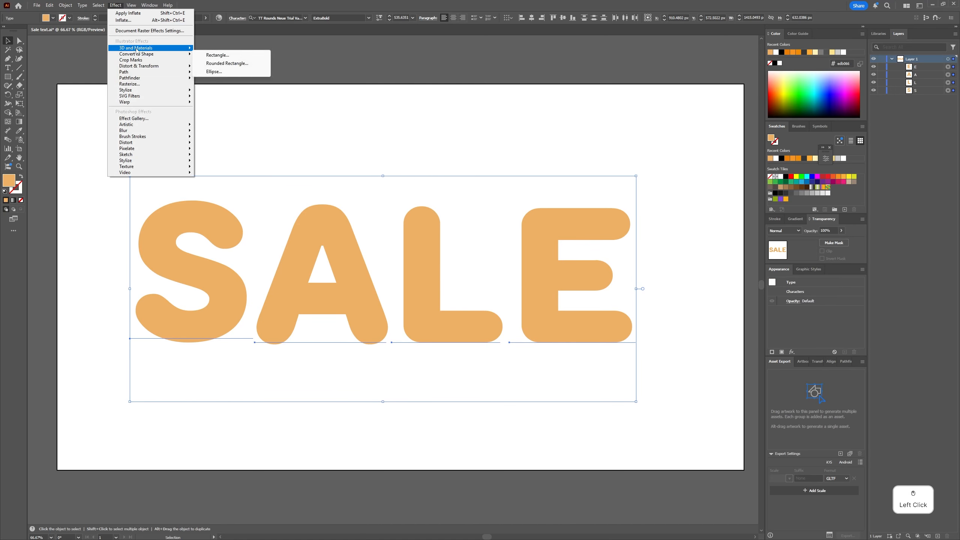
pyautogui.moveTo(145, 49)
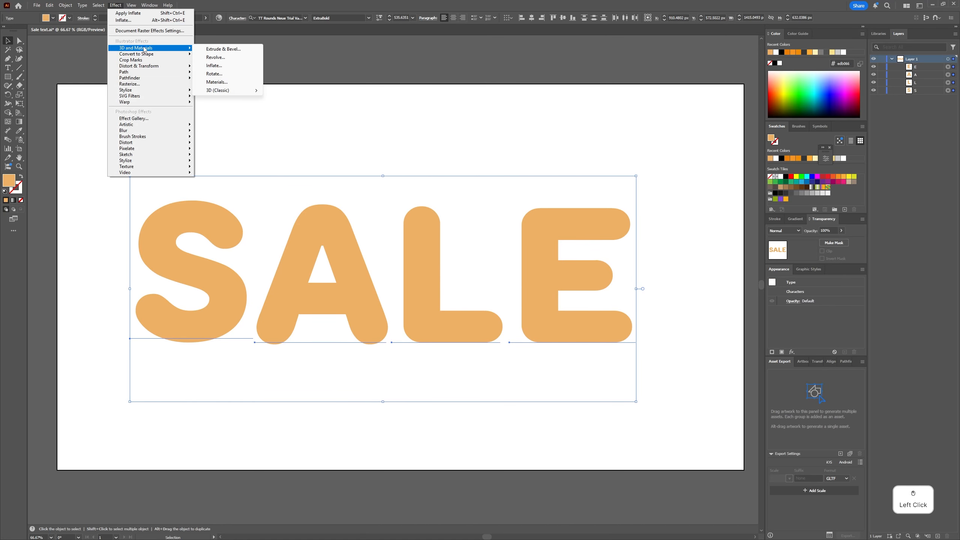
pyautogui.click(214, 66)
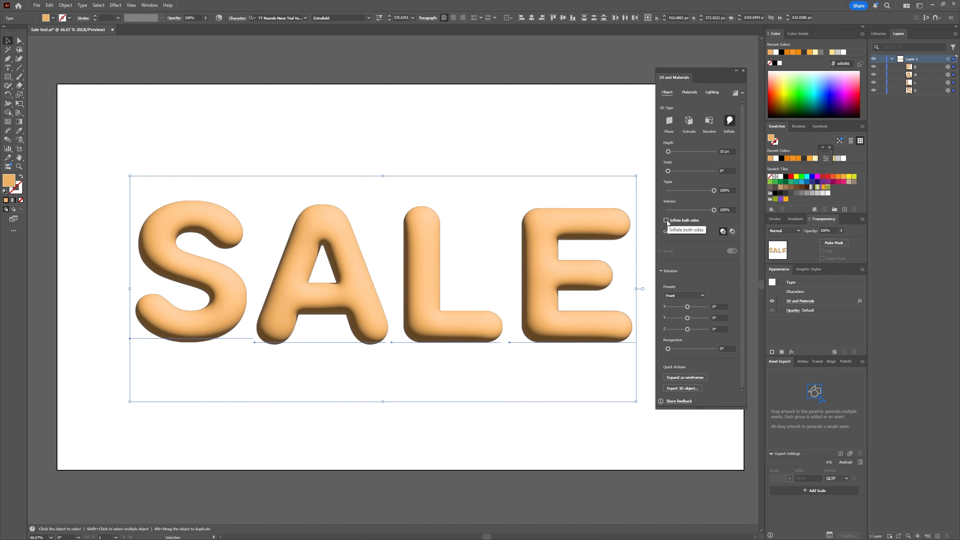
pyautogui.click(666, 221)
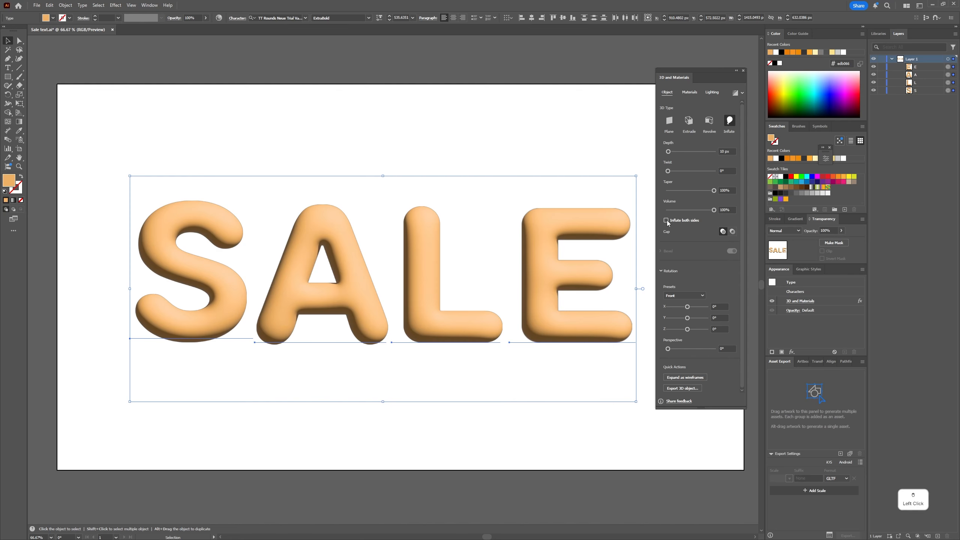
# Set the letters' material roughness to 0.36 and metallic to 0.57, and render the letters with ray tracing
pyautogui.click(688, 92)
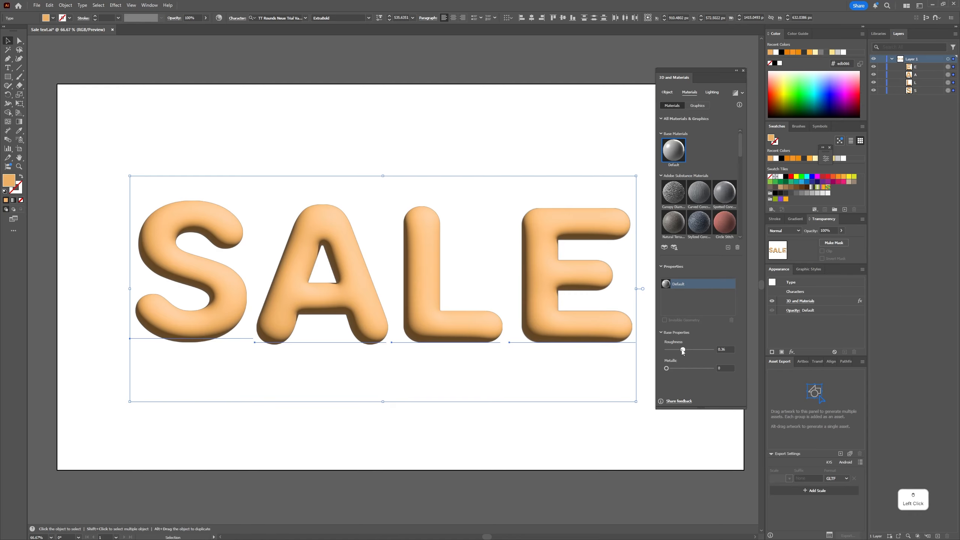
pyautogui.moveTo(666, 370); pyautogui.dragTo(691, 371)
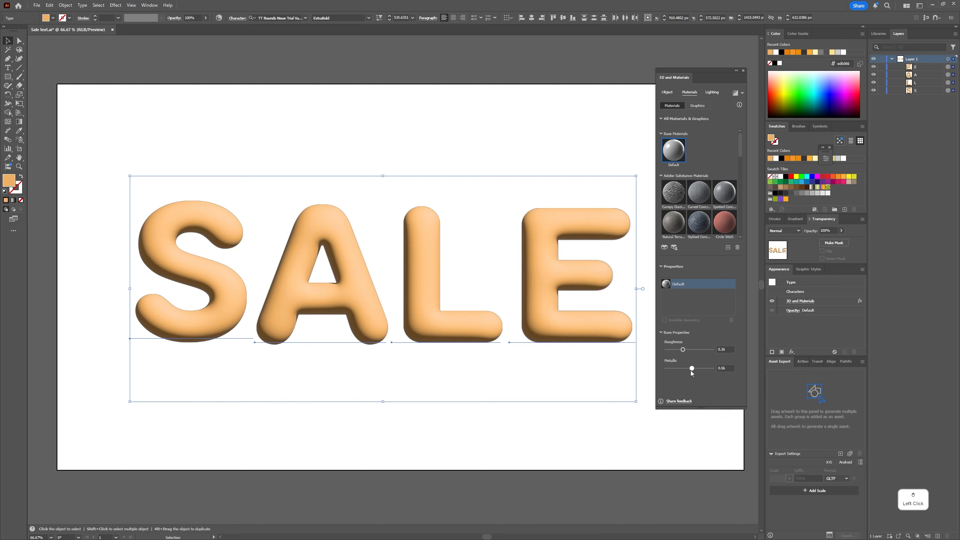
pyautogui.click(734, 93)
# Export the letter S as a GLTF asset to F:\YouTube\video 55\New folder
pyautogui.click(201, 215)
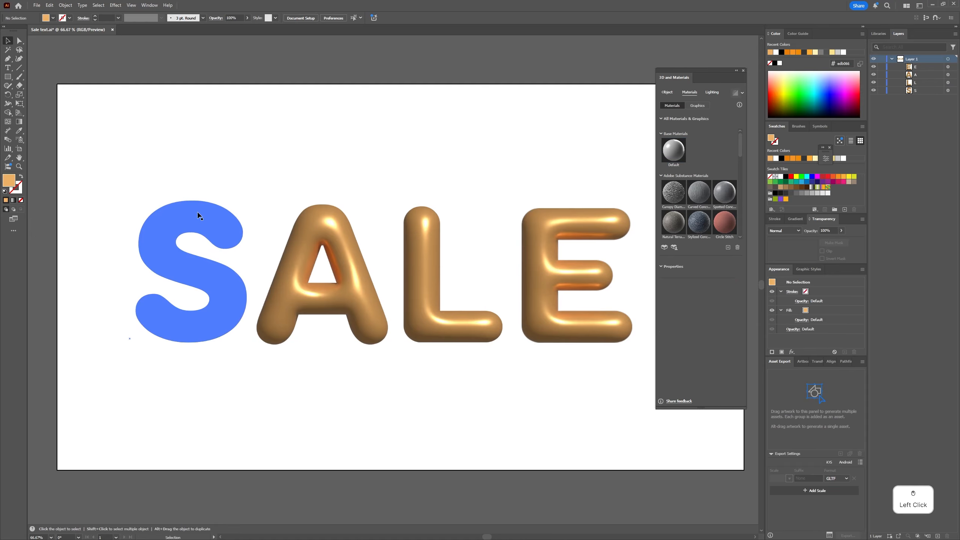
pyautogui.click(36, 5)
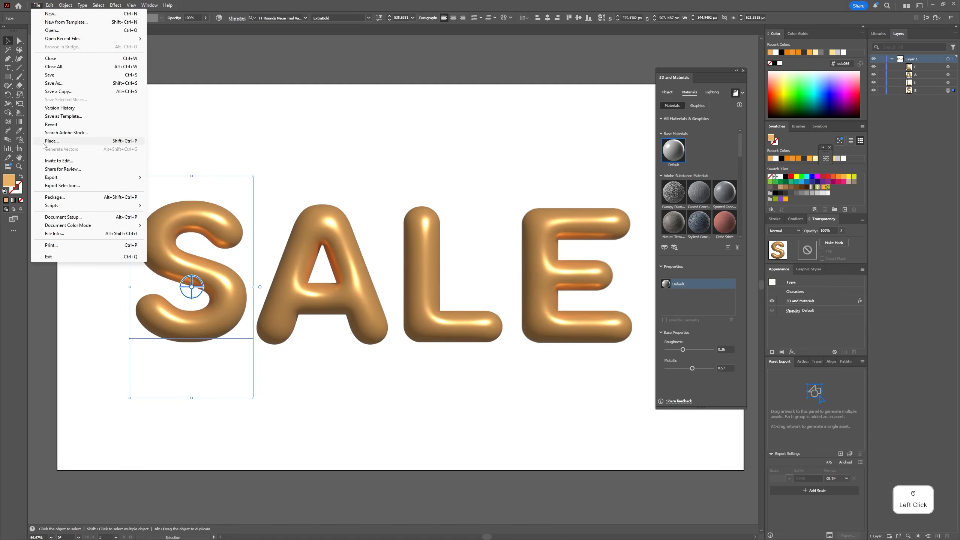
pyautogui.click(61, 186)
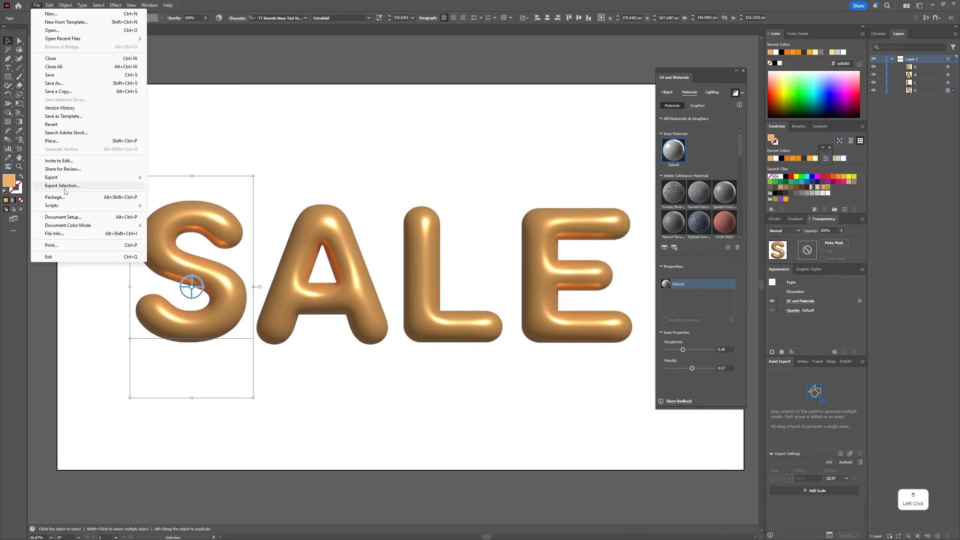
pyautogui.click(729, 190)
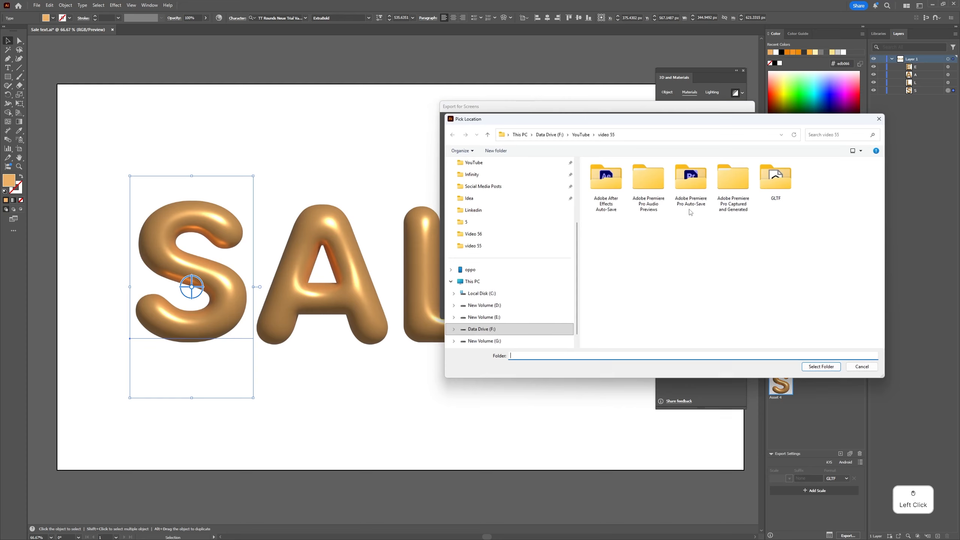
pyautogui.press('Escape')
pyautogui.click(717, 261)
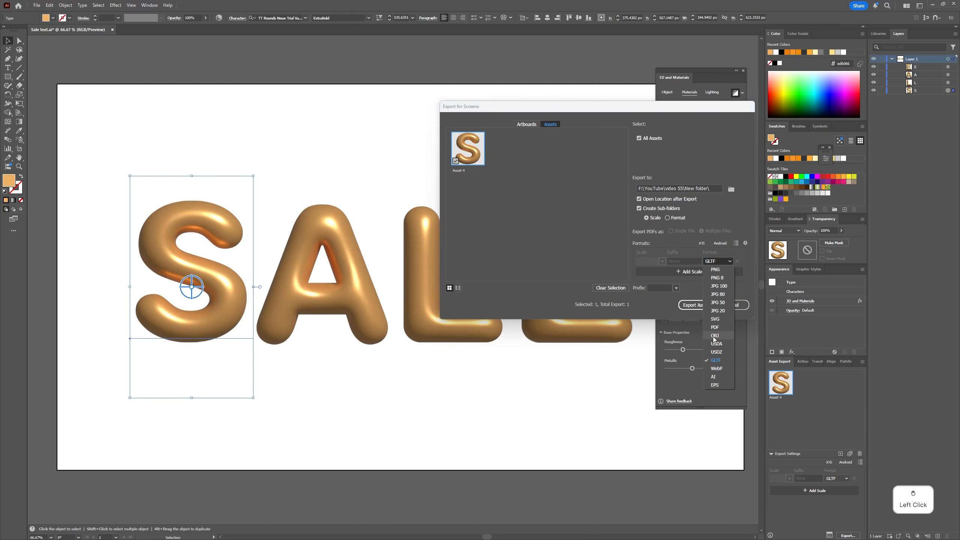
pyautogui.click(722, 361)
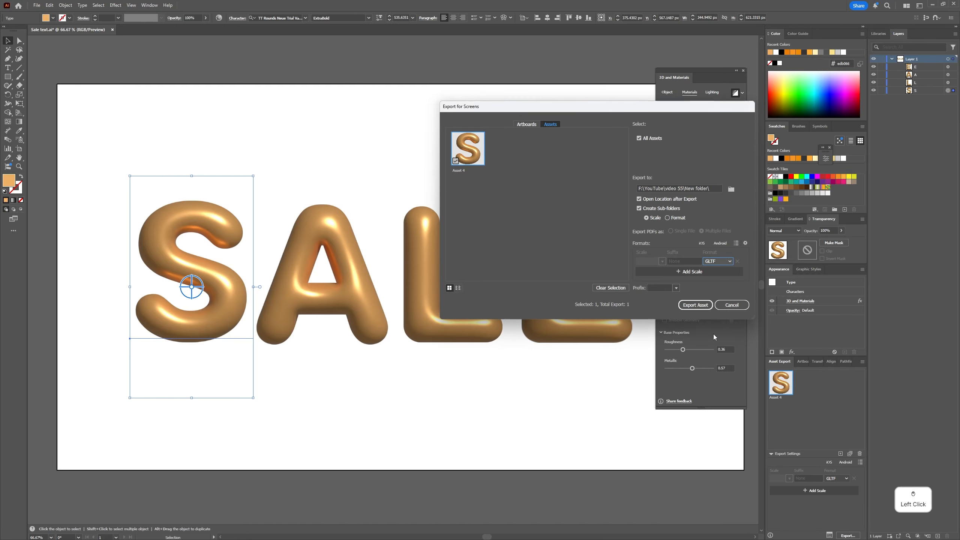
pyautogui.click(703, 305)
# Export the letters A, L and E one at a time as GLTF assets to the same folder as the S
pyautogui.click(299, 264)
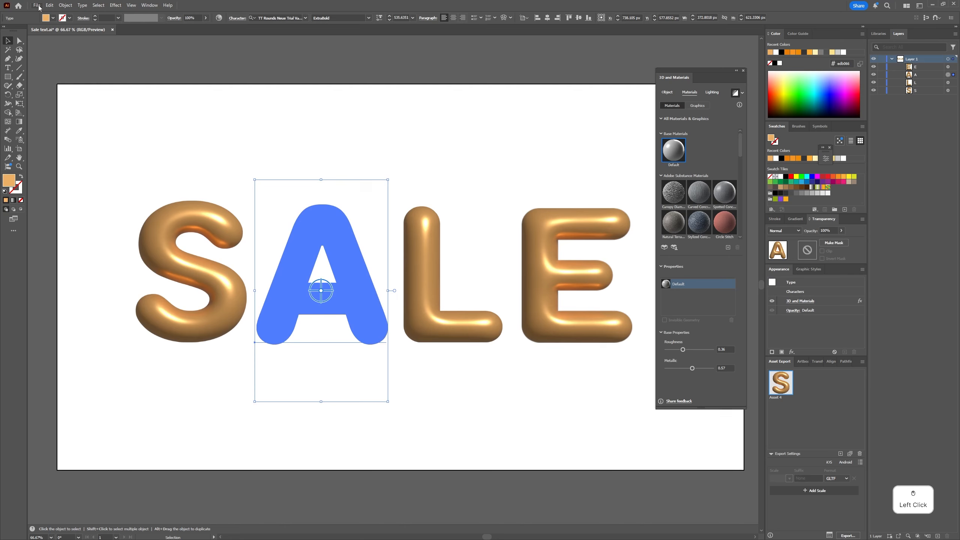
pyautogui.click(37, 5)
pyautogui.click(76, 182)
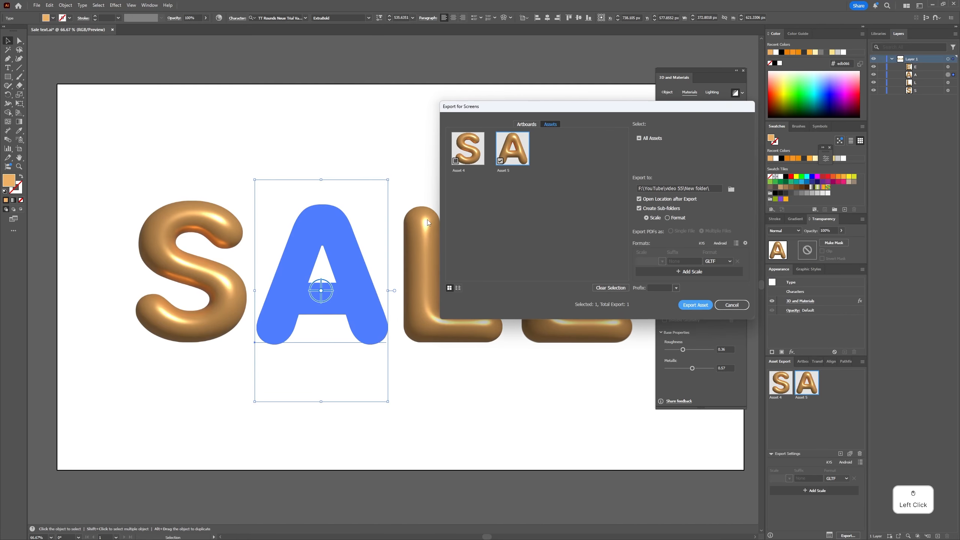
pyautogui.click(708, 306)
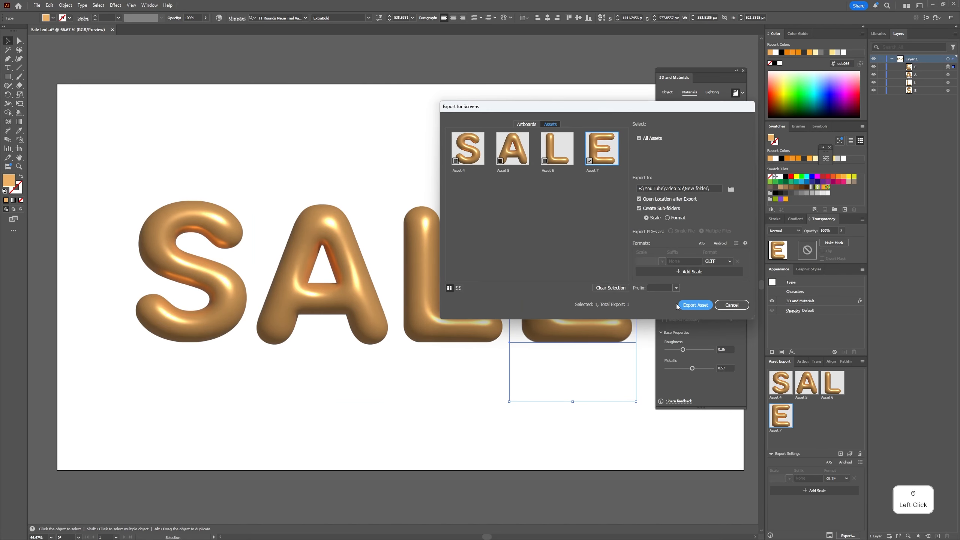
pyautogui.click(678, 304)
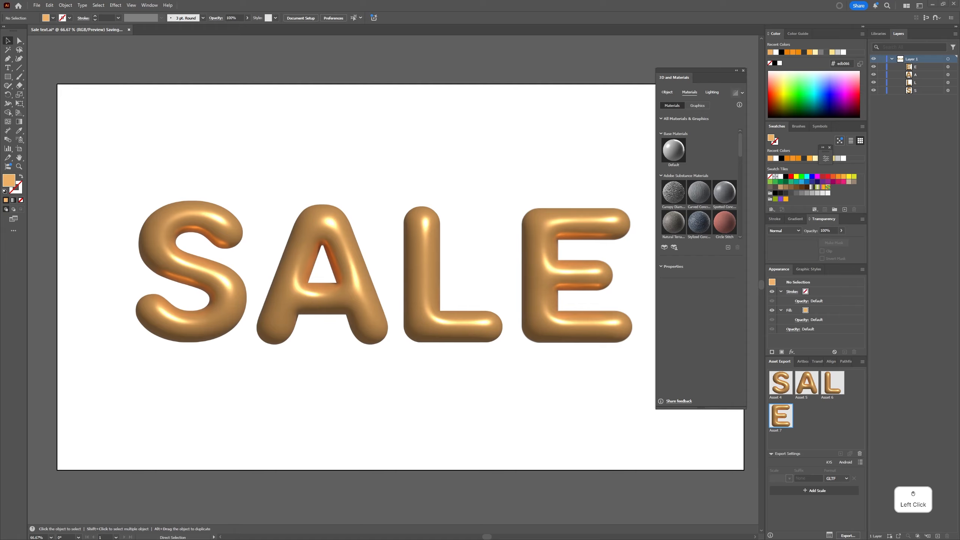
pyautogui.moveTo(119, 217); pyautogui.dragTo(542, 105)
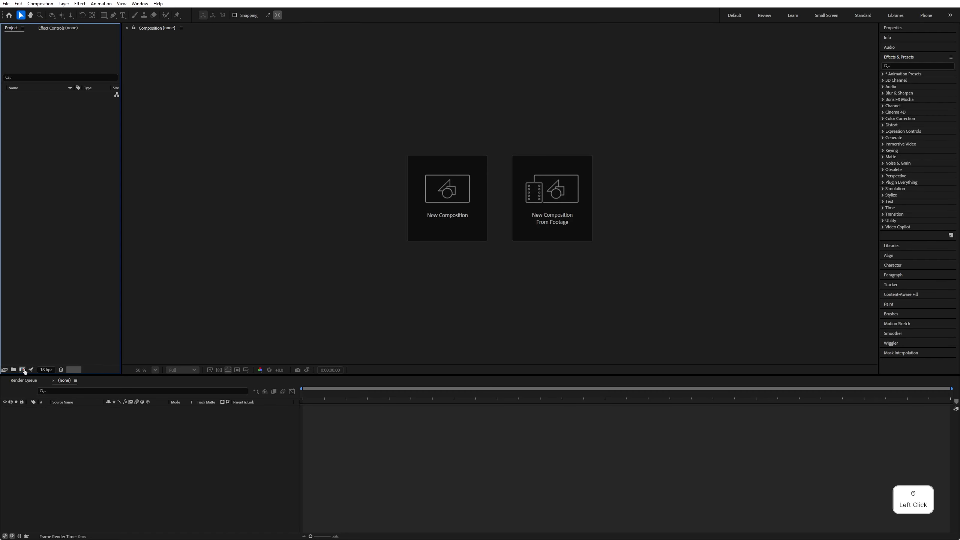
# In After Effects, create a 1920x1080, 30 fps, 5-second composition named Sale using the Advanced 3D renderer
pyautogui.click(22, 370)
pyautogui.write('Sale')
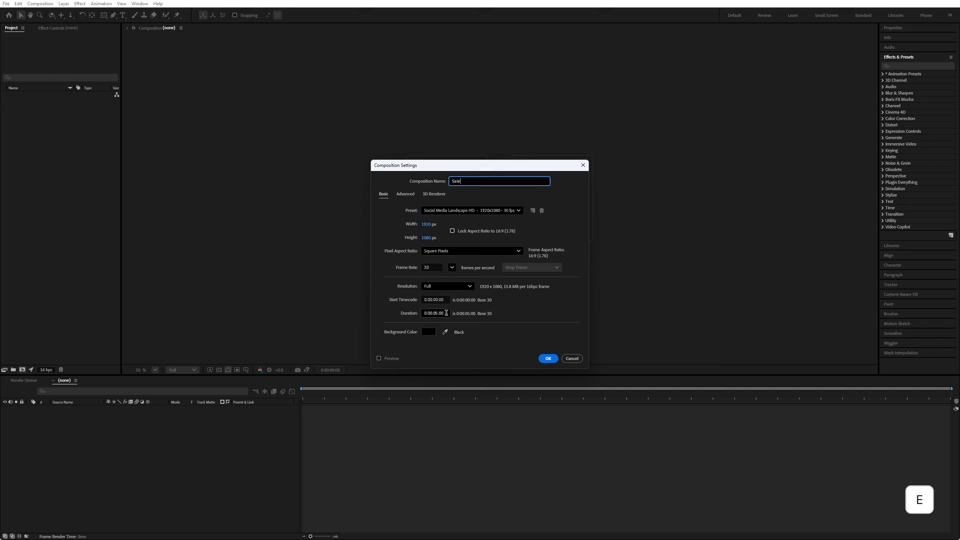
pyautogui.click(446, 312)
pyautogui.click(430, 195)
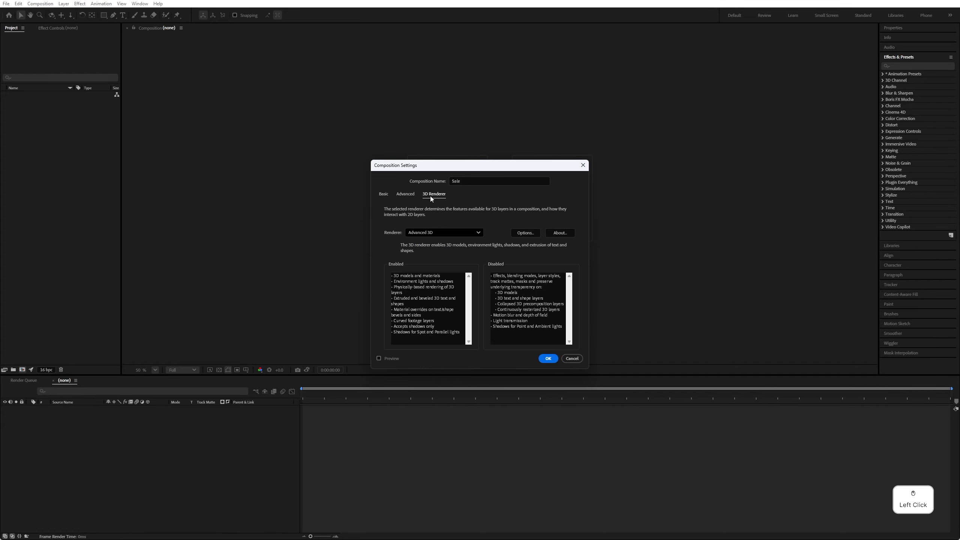
pyautogui.click(427, 233)
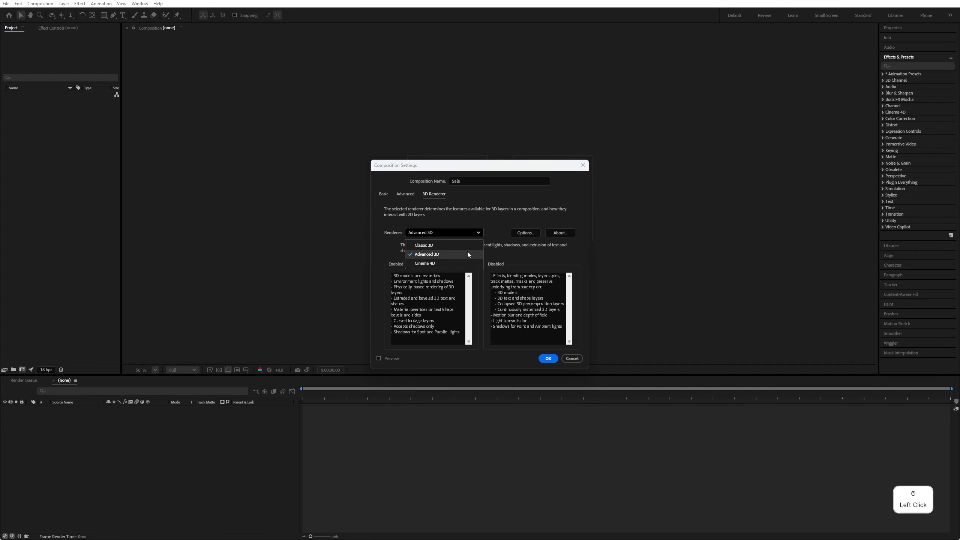
pyautogui.click(445, 255)
pyautogui.click(548, 358)
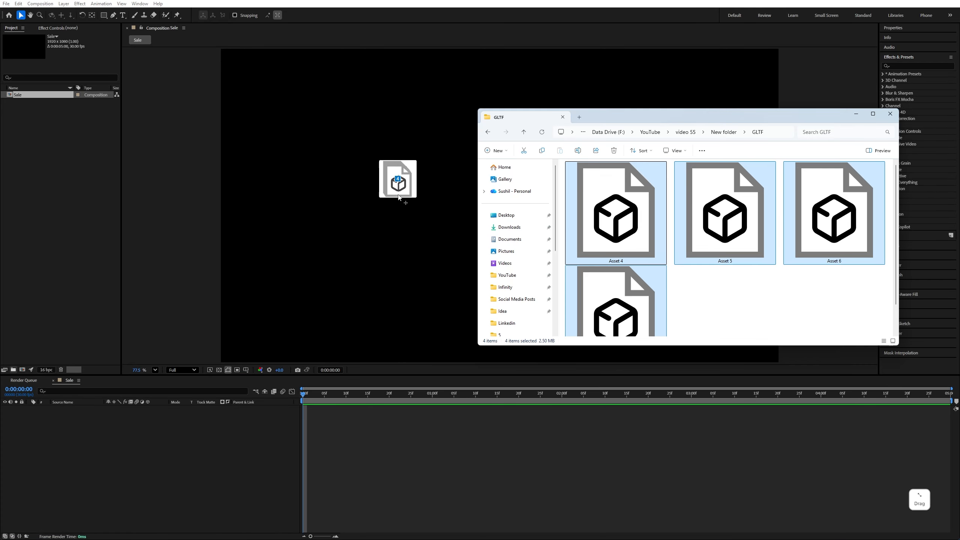
# Import the four exported GLTF models, Asset 4 to Asset 7, into the Sale composition with the offered model settings
pyautogui.moveTo(396, 172); pyautogui.dragTo(388, 195)
pyautogui.click(529, 325)
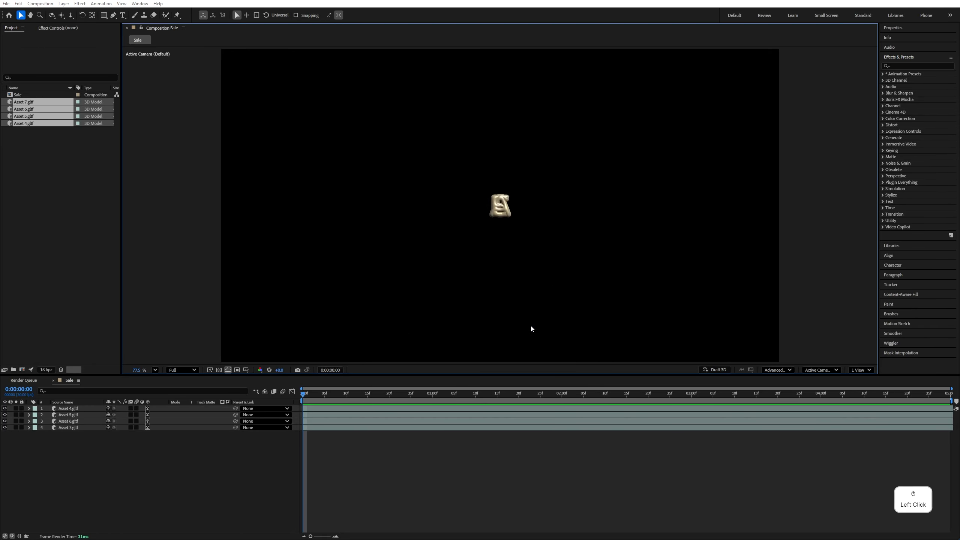
pyautogui.click(528, 325)
# Scale all four letter model layers up to 480%
pyautogui.moveTo(48, 477); pyautogui.dragTo(117, 342)
pyautogui.press('s')
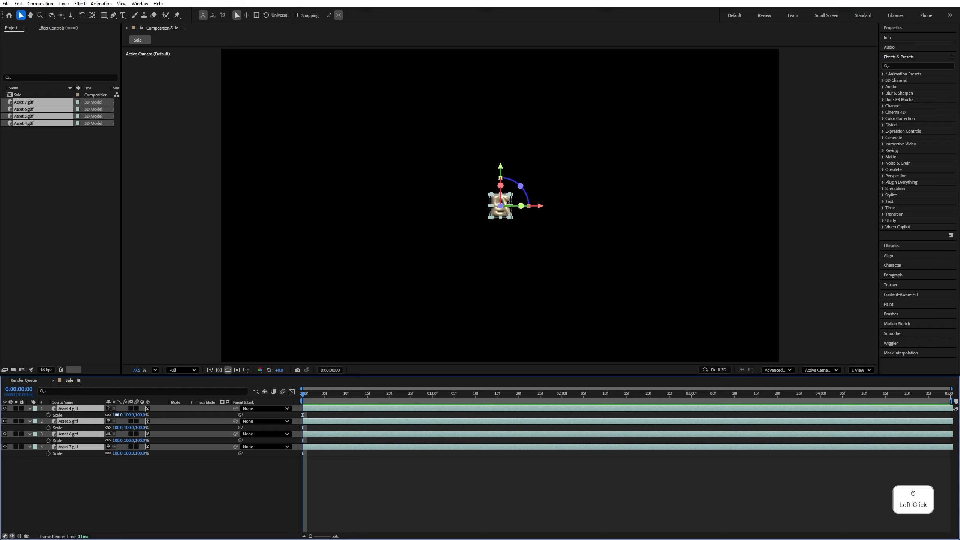
pyautogui.moveTo(116, 414); pyautogui.dragTo(261, 423)
# Spread the overlapping letter models horizontally so that they stand side by side and spell SALE
pyautogui.click(396, 250)
pyautogui.keyDown('shift'); pyautogui.click(465, 214); pyautogui.keyUp('shift')
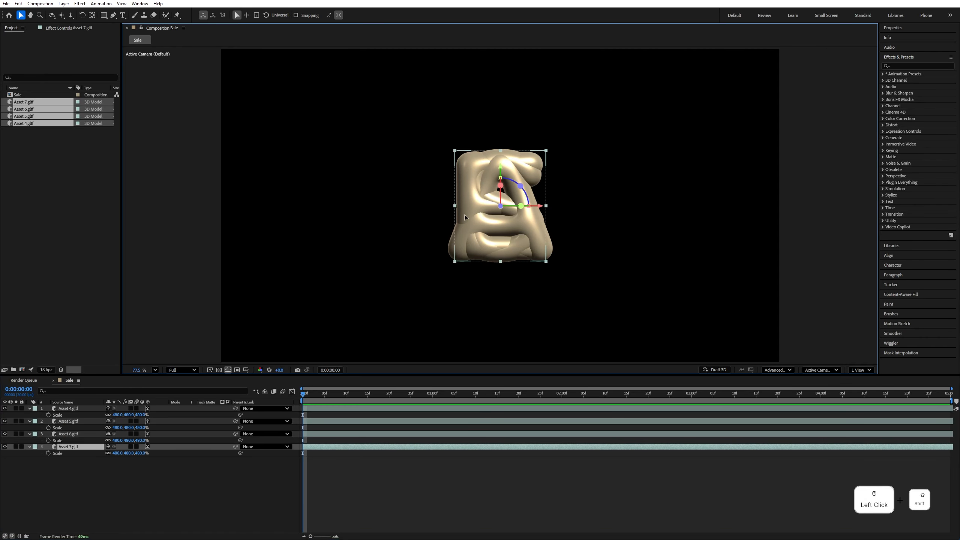
pyautogui.moveTo(464, 217); pyautogui.dragTo(321, 217)
pyautogui.moveTo(502, 212); pyautogui.dragTo(657, 215)
pyautogui.moveTo(500, 211); pyautogui.dragTo(346, 212)
pyautogui.moveTo(329, 216); pyautogui.dragTo(492, 216)
pyautogui.moveTo(629, 212); pyautogui.dragTo(448, 212)
pyautogui.moveTo(493, 215); pyautogui.dragTo(691, 215)
pyautogui.moveTo(627, 223); pyautogui.dragTo(516, 223)
pyautogui.moveTo(685, 230); pyautogui.dragTo(590, 230)
pyautogui.moveTo(446, 212); pyautogui.dragTo(448, 211)
# Shift all four letters together horizontally to centre the word SALE in the composition
pyautogui.hotkey('ctrl', 'a')
pyautogui.moveTo(355, 184); pyautogui.dragTo(371, 184)
pyautogui.click(249, 164)
pyautogui.moveTo(279, 125); pyautogui.dragTo(721, 280)
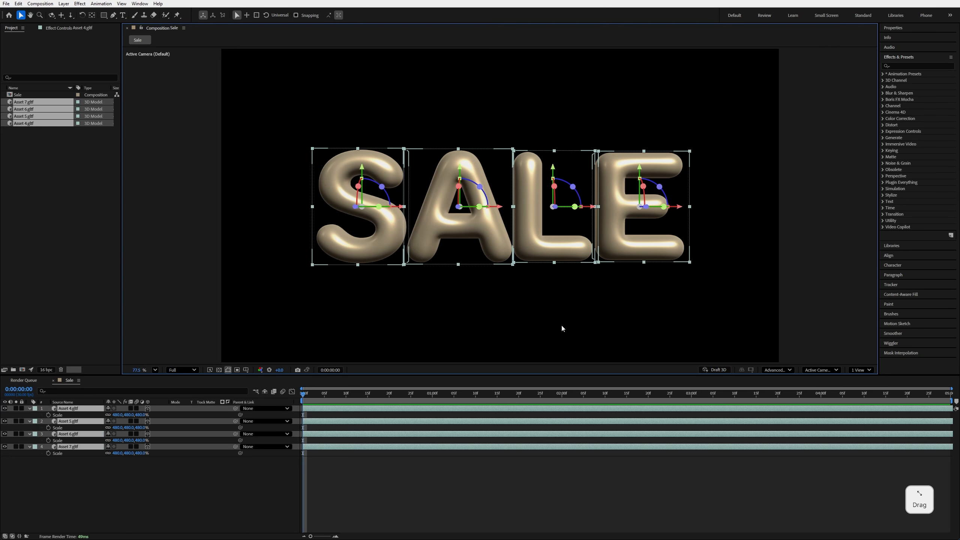
pyautogui.click(350, 275)
# In the Top view, move the A and E forward of the S and L, and return to the active camera view
pyautogui.click(821, 370)
pyautogui.click(816, 418)
pyautogui.moveTo(459, 205); pyautogui.dragTo(459, 233)
pyautogui.moveTo(619, 200); pyautogui.dragTo(617, 226)
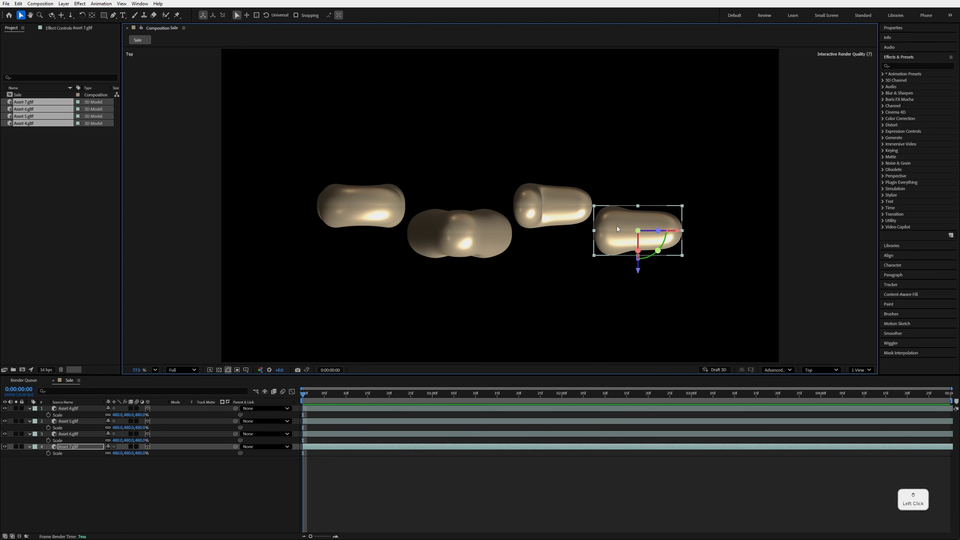
pyautogui.click(704, 289)
pyautogui.click(820, 370)
pyautogui.click(822, 383)
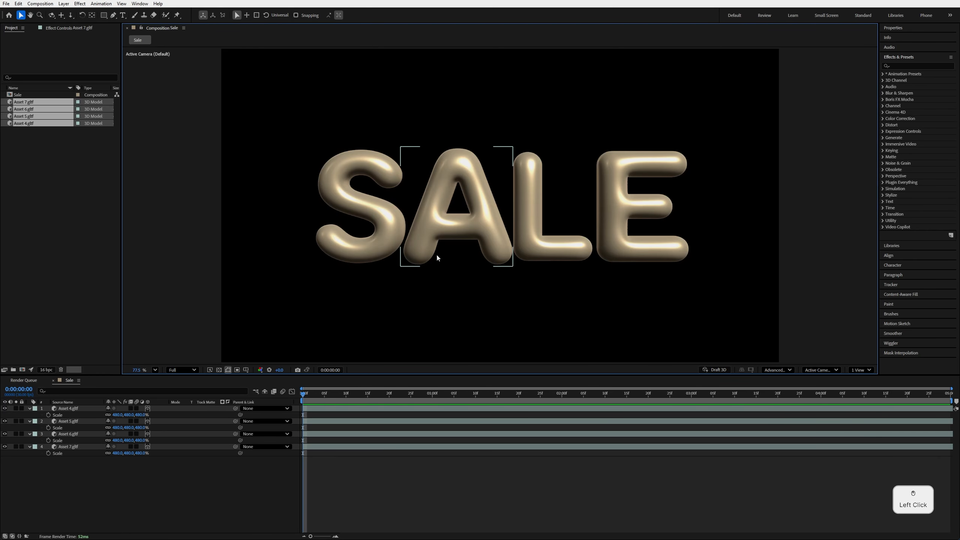
# Tighten the letter spacing by moving the S slightly right and the L and E slightly left
pyautogui.moveTo(395, 236); pyautogui.dragTo(408, 236)
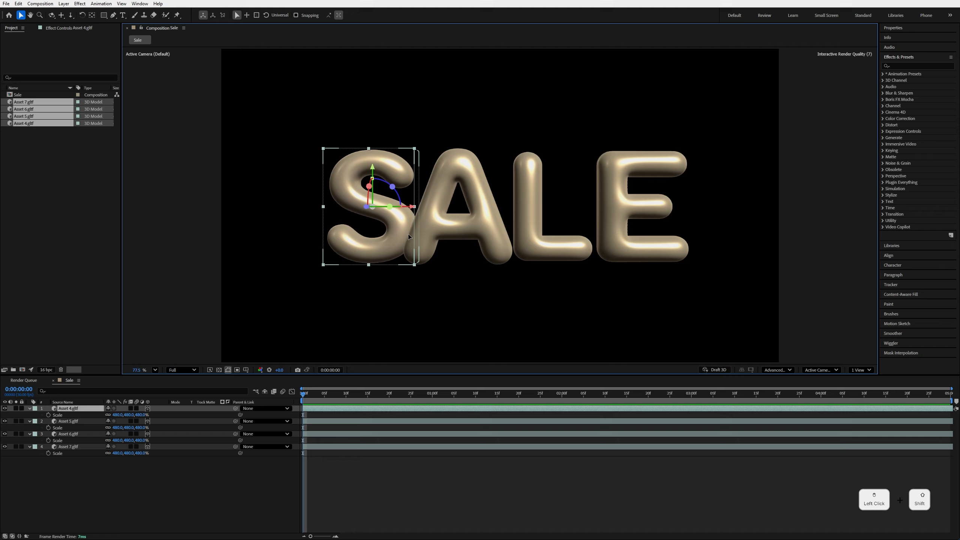
pyautogui.moveTo(560, 241); pyautogui.dragTo(551, 241)
pyautogui.moveTo(645, 202); pyautogui.dragTo(634, 202)
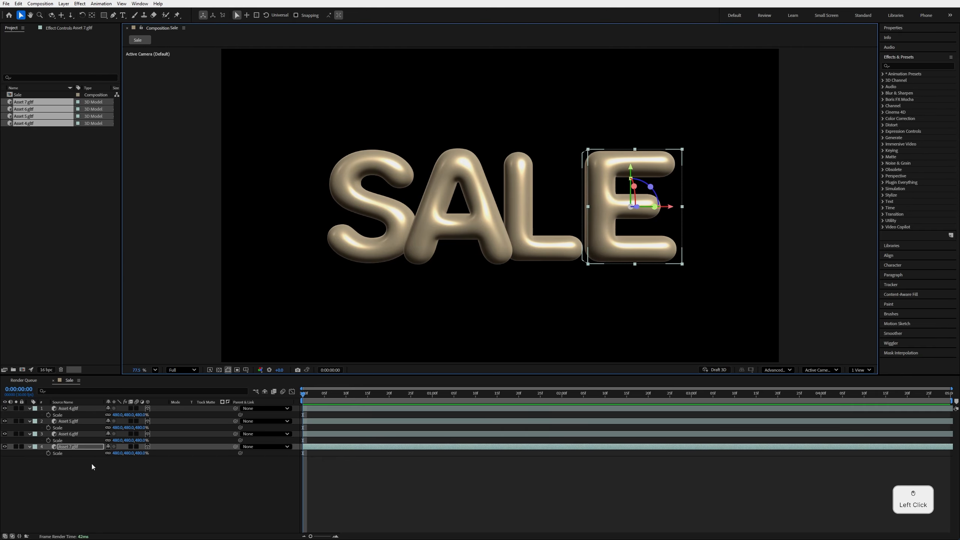
# Reveal the rotation properties of all letters, set the E's Z Rotation to -7°, and nudge it closer to the L
pyautogui.moveTo(92, 466); pyautogui.dragTo(64, 405)
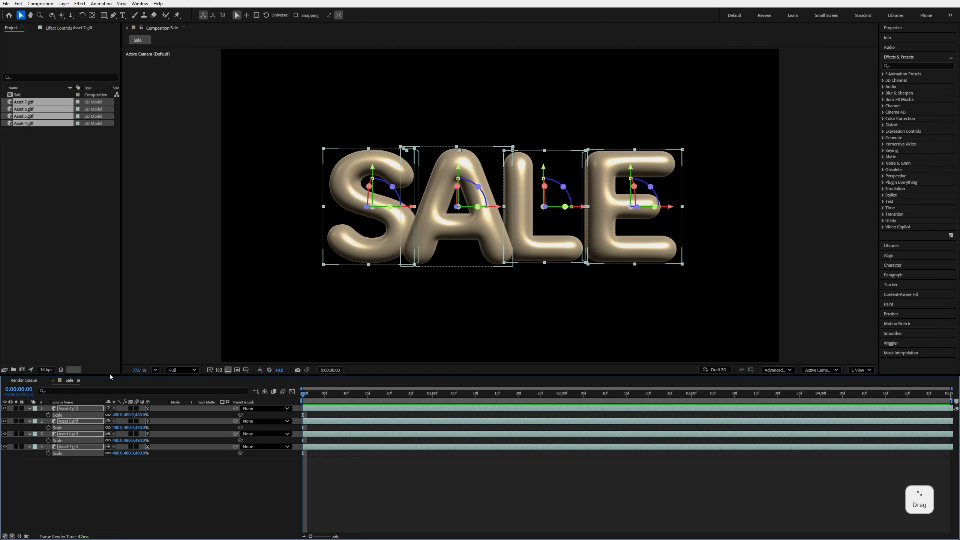
pyautogui.press('r')
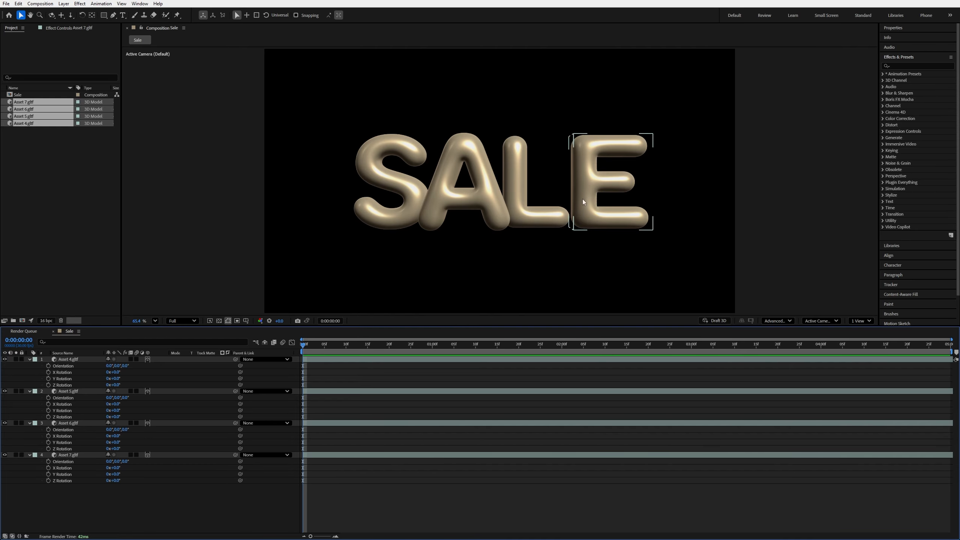
pyautogui.click(583, 202)
pyautogui.moveTo(115, 481); pyautogui.dragTo(109, 481)
pyautogui.moveTo(604, 186); pyautogui.dragTo(596, 181)
# Set the Z Rotation of the A to 6°, the S to -11° and the L to 4°
pyautogui.click(464, 170)
pyautogui.moveTo(114, 417); pyautogui.dragTo(108, 385)
pyautogui.click(393, 178)
pyautogui.click(510, 159)
pyautogui.moveTo(113, 448); pyautogui.dragTo(116, 448)
# Fine-tune the spacing of the tilted letters by nudging L and E slightly right and S slightly left
pyautogui.keyDown('shift'); pyautogui.click(590, 178); pyautogui.keyUp('shift')
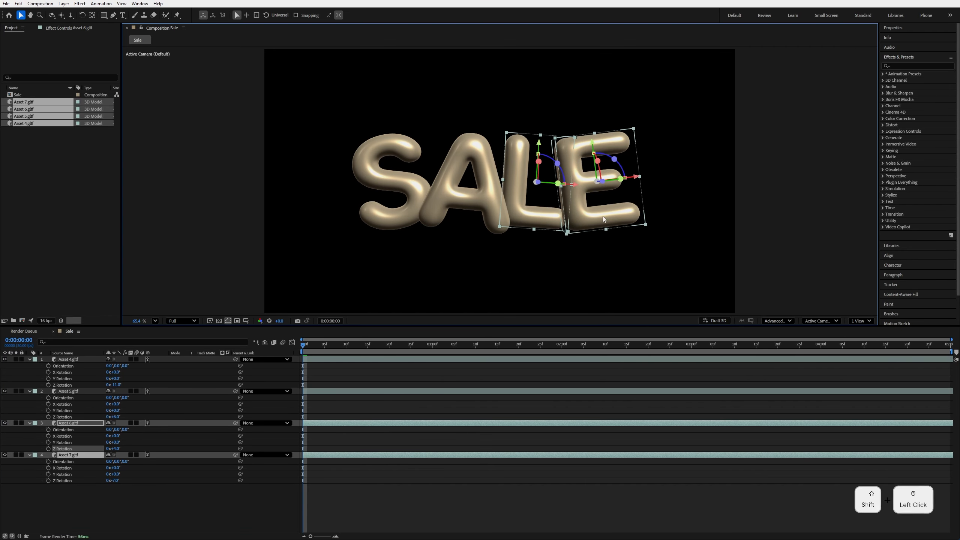
pyautogui.moveTo(590, 178); pyautogui.dragTo(592, 180)
pyautogui.moveTo(393, 178); pyautogui.dragTo(391, 177)
pyautogui.click(283, 151)
pyautogui.click(63, 470)
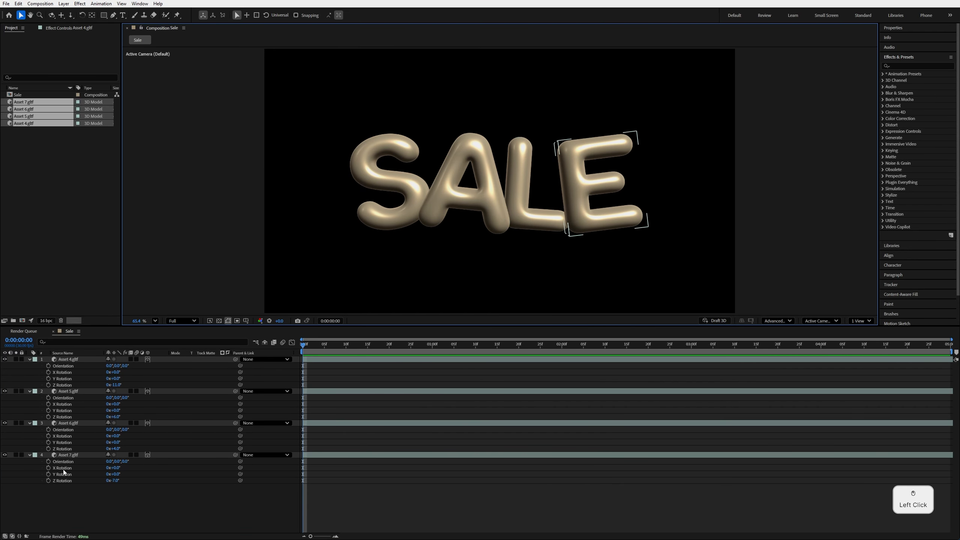
pyautogui.click(377, 155)
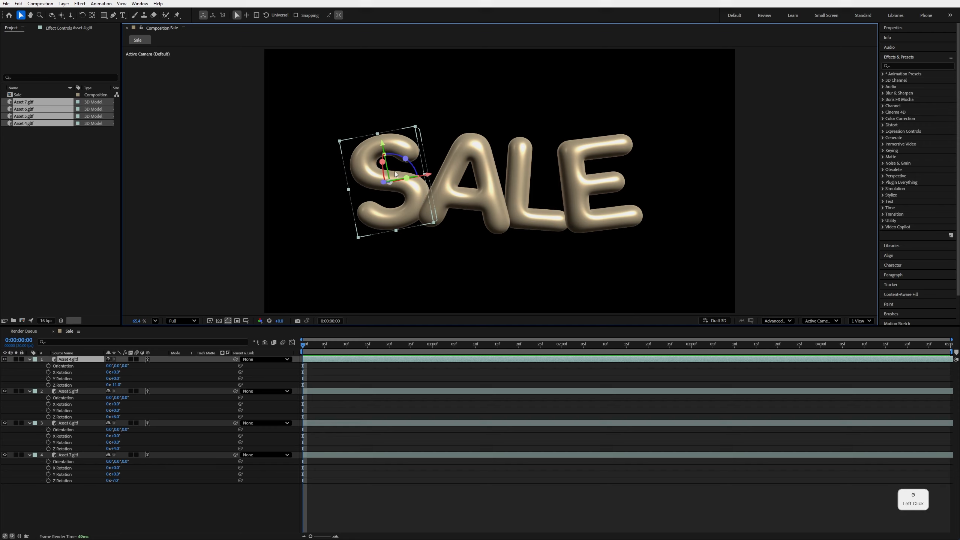
# Set the Y Rotation of the S to -26° and of the A to 12°
pyautogui.moveTo(117, 379); pyautogui.dragTo(112, 385)
pyautogui.click(219, 174)
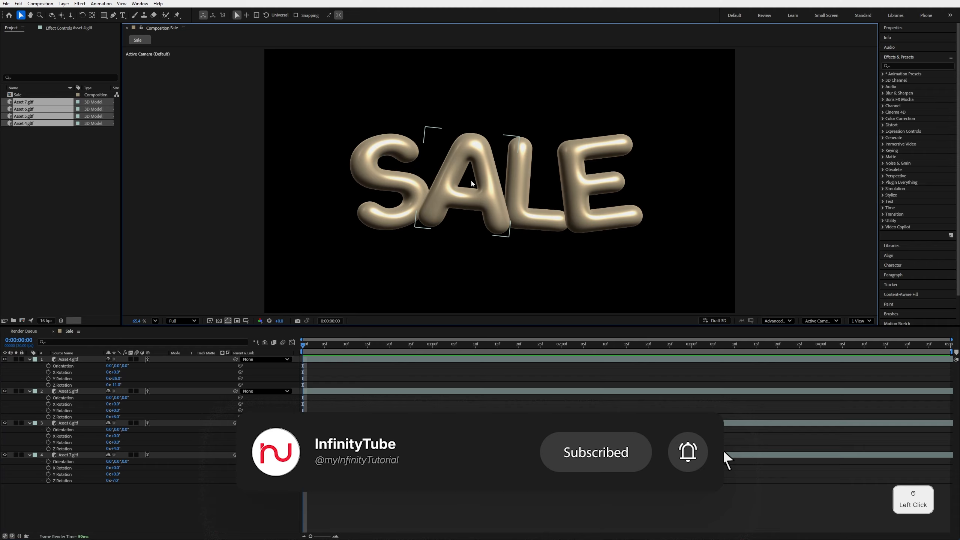
pyautogui.click(472, 183)
pyautogui.moveTo(115, 410); pyautogui.dragTo(125, 413)
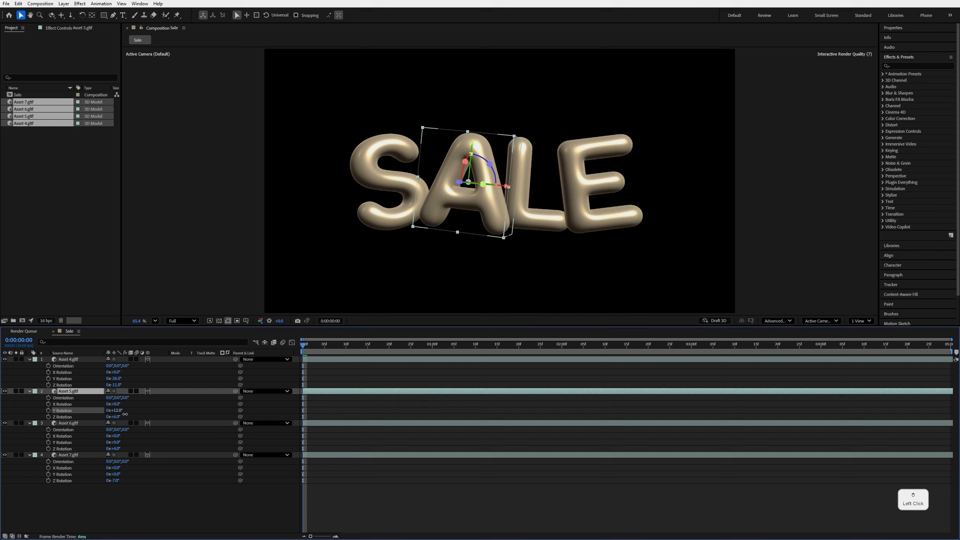
pyautogui.click(259, 223)
# Set the L's X Rotation to -26° and Y Rotation to -5°, and turn the E to -18° in Y Rotation with a slight nudge right
pyautogui.click(523, 185)
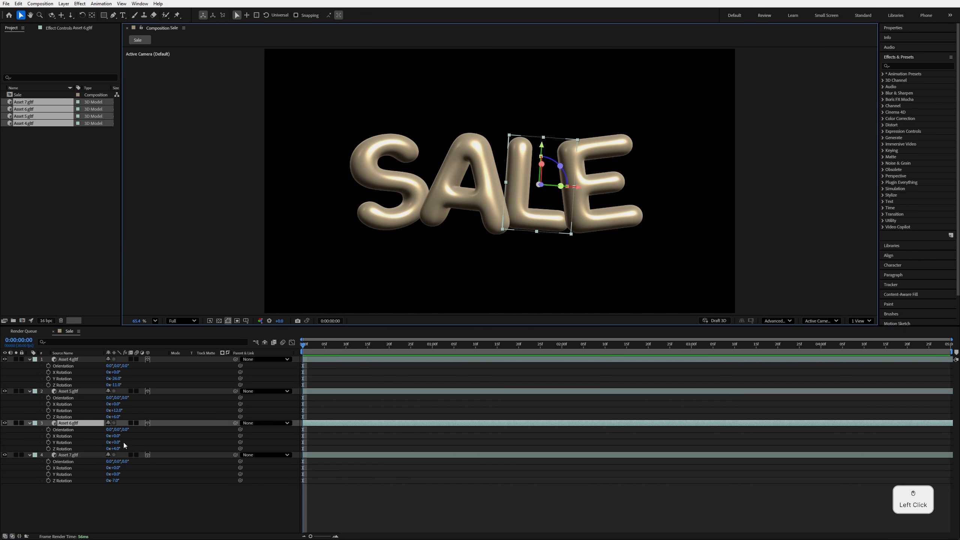
pyautogui.moveTo(115, 437); pyautogui.dragTo(110, 475)
pyautogui.click(597, 182)
pyautogui.moveTo(635, 178); pyautogui.dragTo(639, 178)
pyautogui.click(316, 133)
# Add Position keyframes to all four letter layers at 1 second
pyautogui.hotkey('ctrl', 'a')
pyautogui.click(30, 391)
pyautogui.click(94, 490)
pyautogui.moveTo(59, 444); pyautogui.dragTo(99, 281)
pyautogui.press('p')
pyautogui.moveTo(378, 345); pyautogui.dragTo(434, 345)
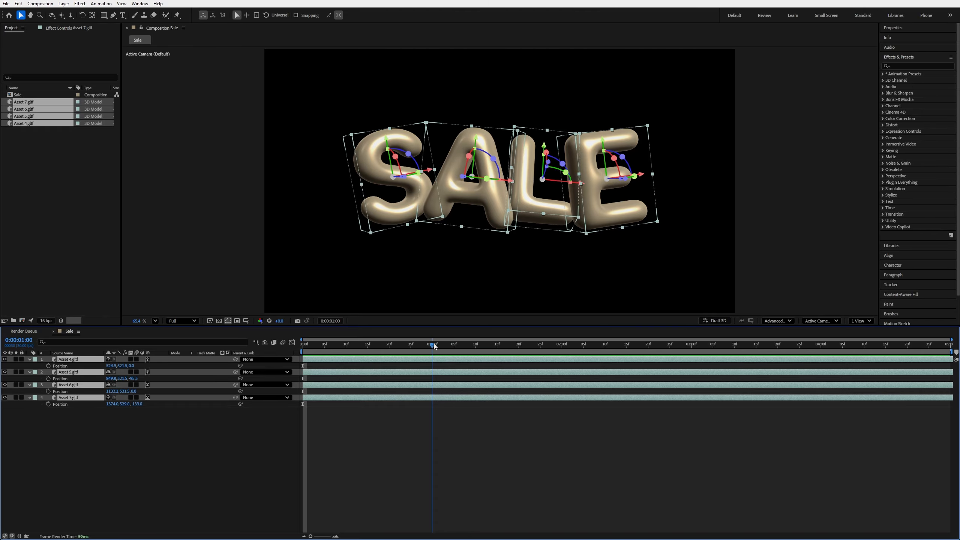
pyautogui.click(48, 366)
# At 0 seconds, move all letters straight down below the frame, with the S at Y position 1527.5, and preview the entrance
pyautogui.press('Home')
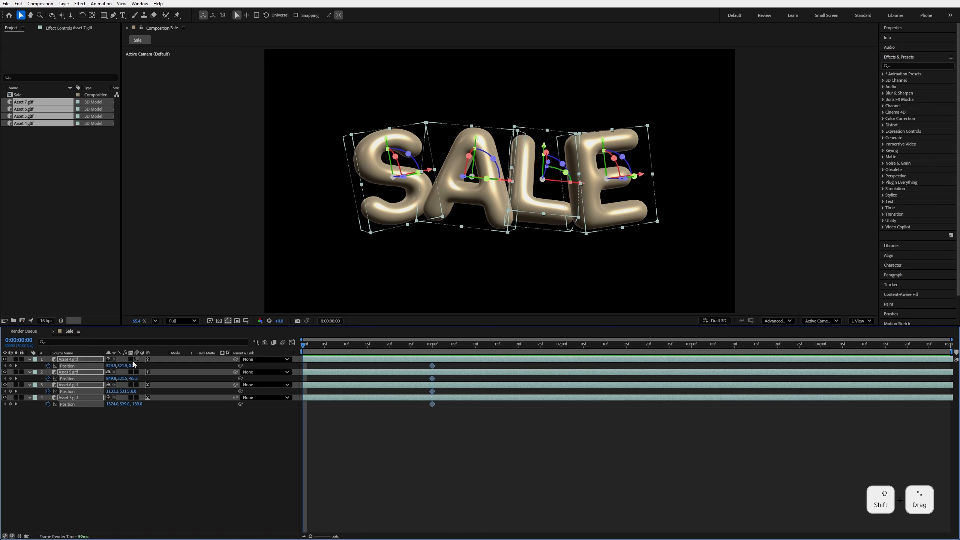
pyautogui.moveTo(123, 365); pyautogui.dragTo(501, 365)
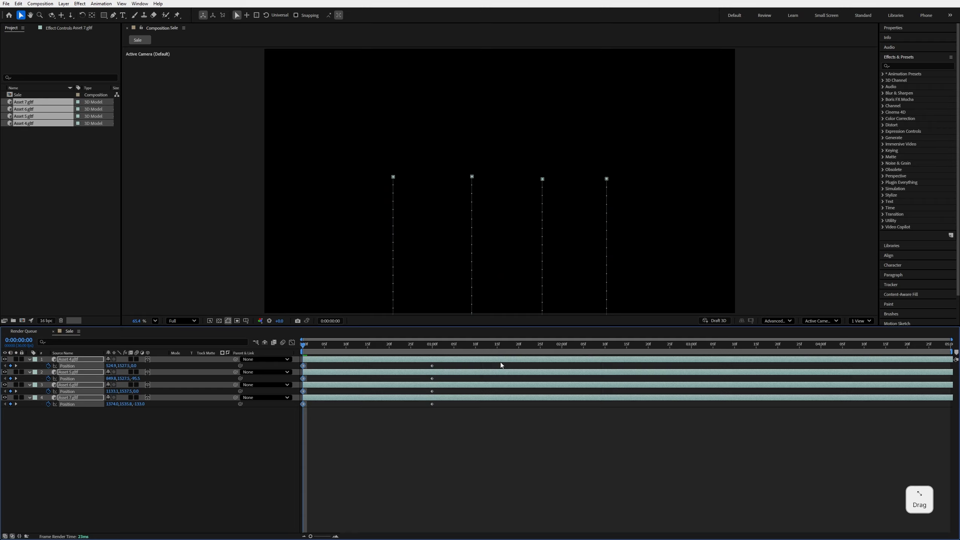
pyautogui.press('space')
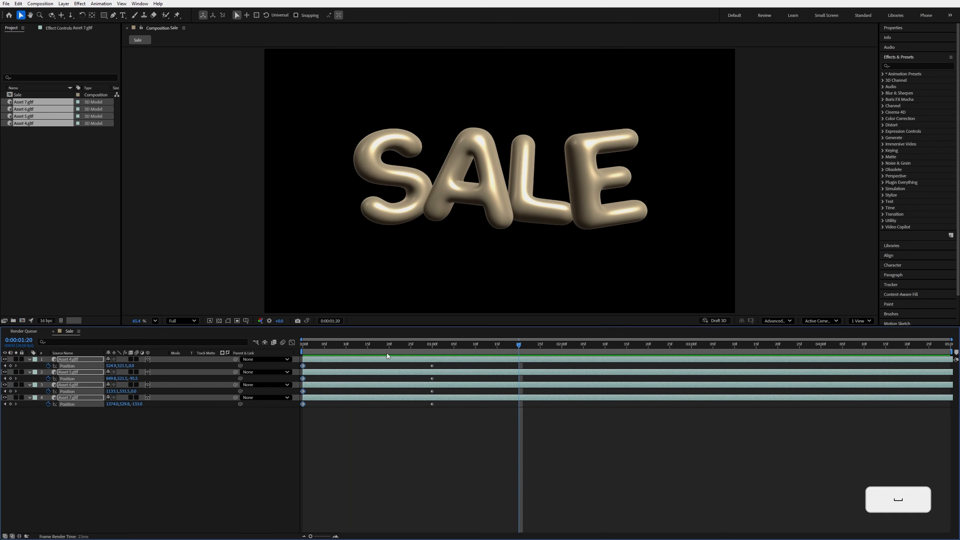
pyautogui.press('space')
# Apply Easy Ease to all Position keyframes and shape the speed graph to peak early with a long slowdown towards 1 second
pyautogui.hotkey('ctrl', 'z')
pyautogui.moveTo(444, 363); pyautogui.dragTo(286, 421)
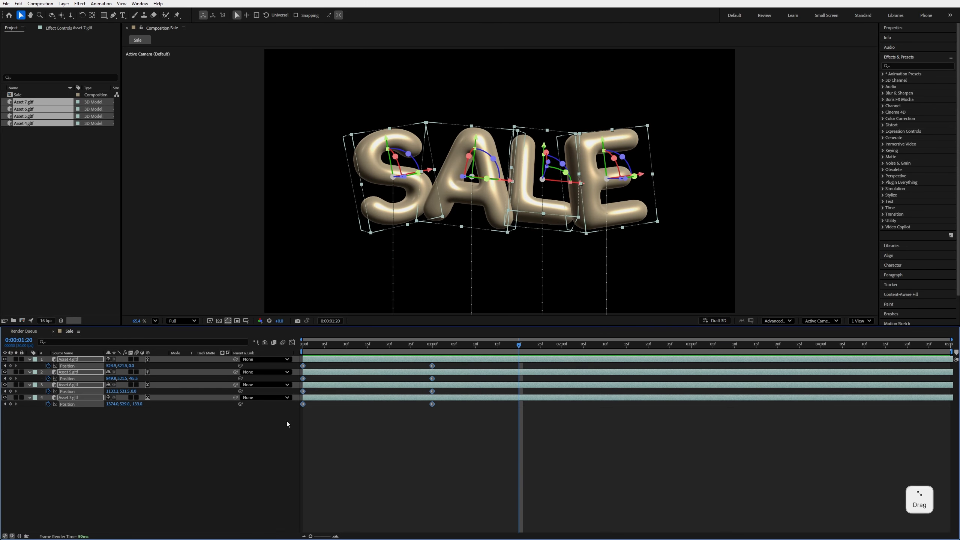
pyautogui.press('F9')
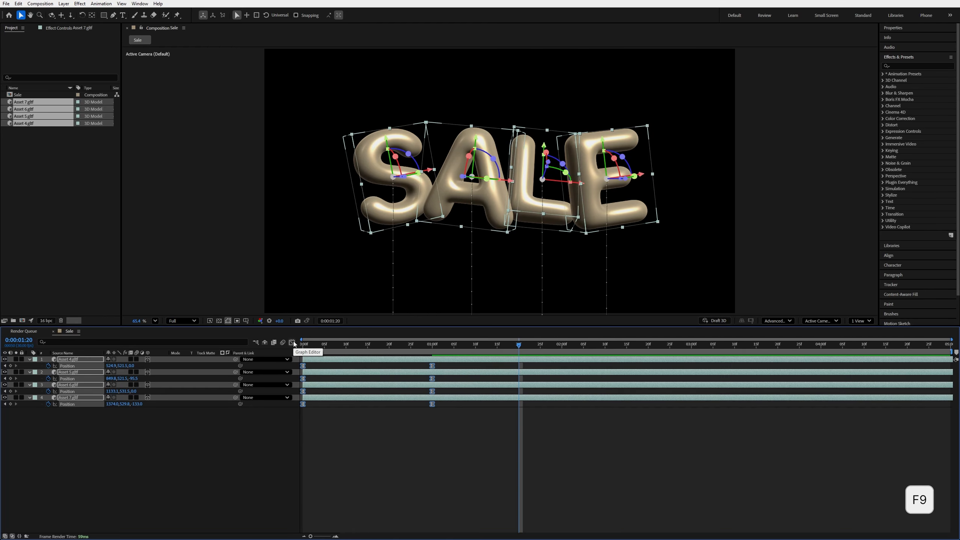
pyautogui.click(292, 342)
pyautogui.moveTo(409, 498); pyautogui.dragTo(373, 507)
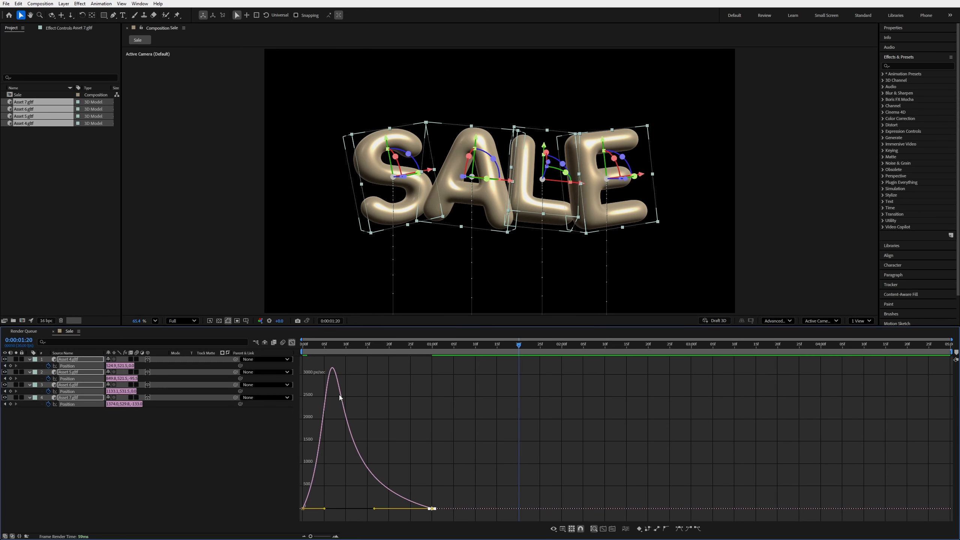
pyautogui.press('space')
pyautogui.click(292, 343)
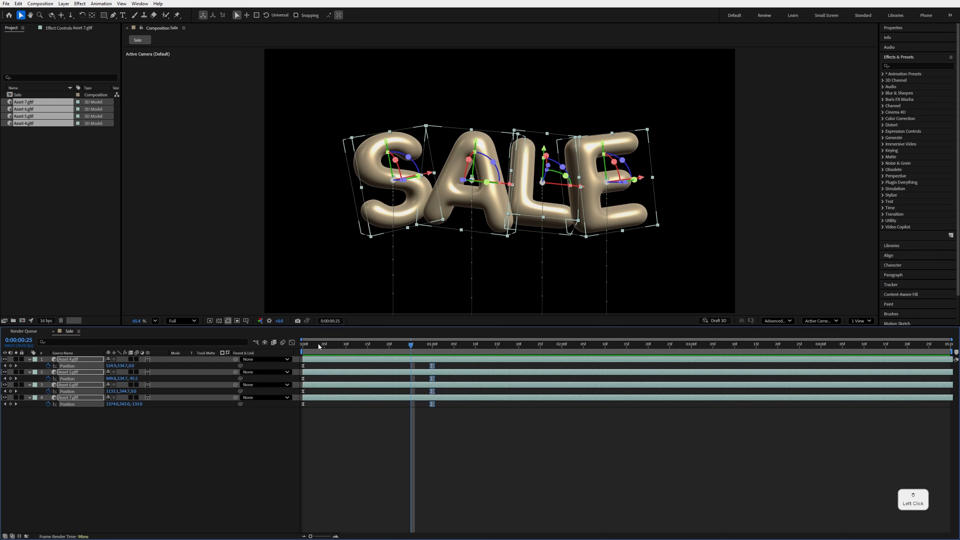
# Add Y Rotation keyframes to all letters at 1 second and reveal only the keyframed properties
pyautogui.moveTo(320, 346); pyautogui.dragTo(432, 376)
pyautogui.press('r')
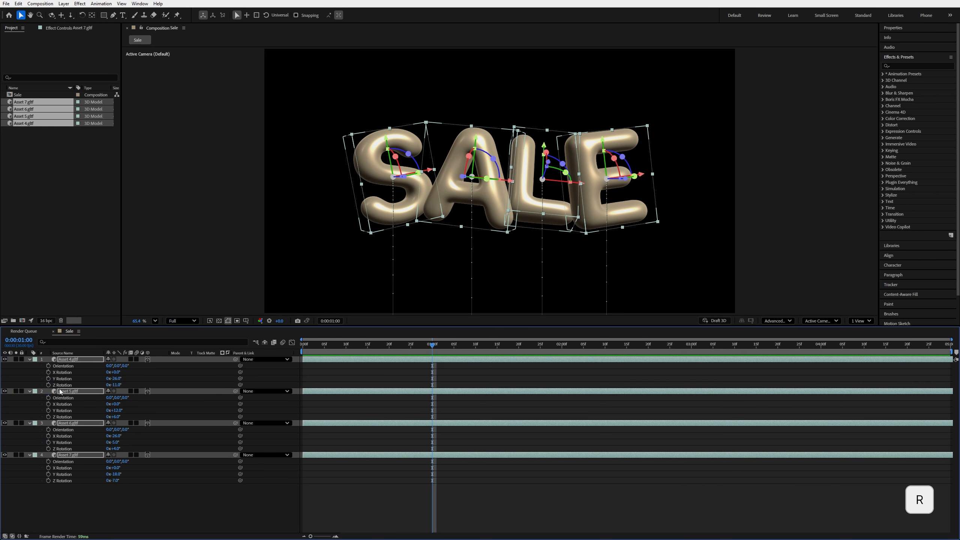
pyautogui.click(48, 378)
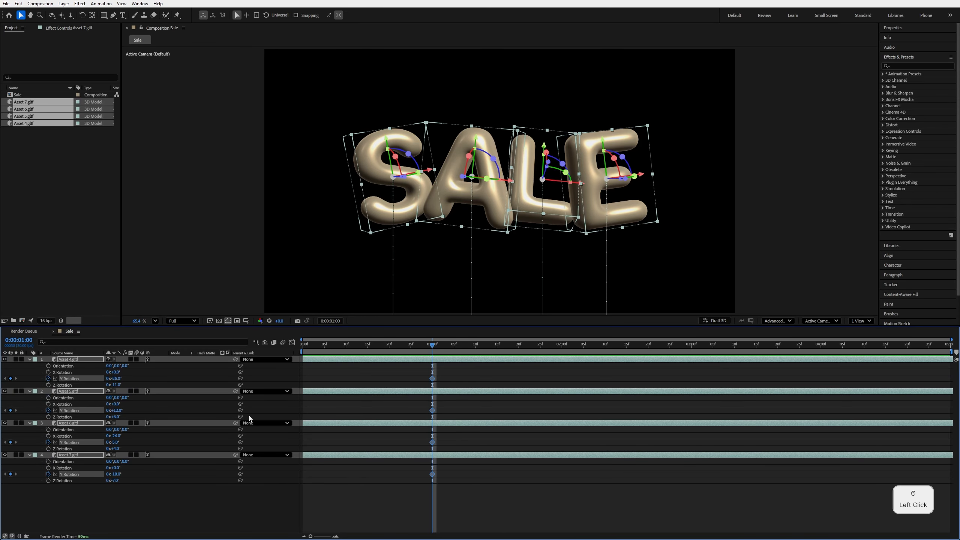
pyautogui.press('u')
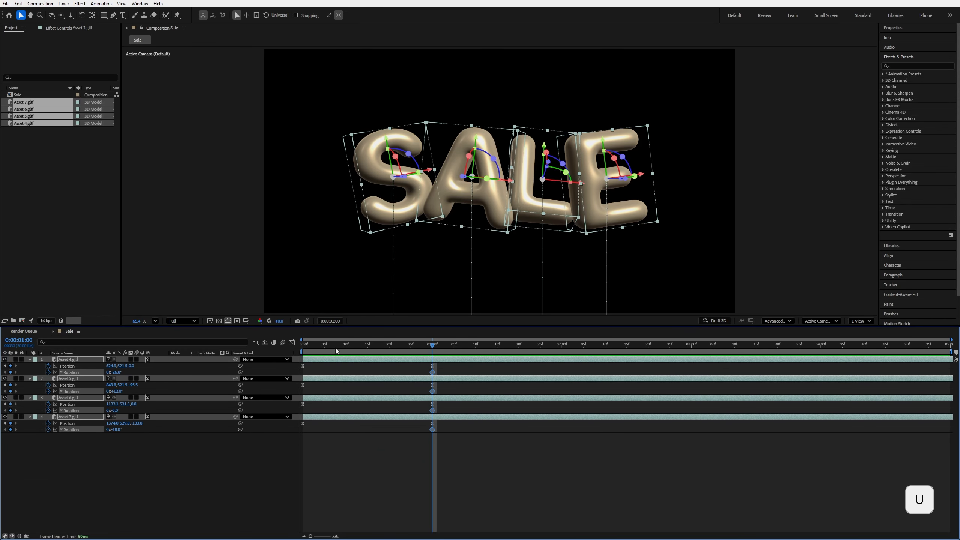
# At 0 seconds, set the Y Rotation of all letters to 334° by entering one revolution, and preview the spin
pyautogui.moveTo(333, 347); pyautogui.dragTo(264, 361)
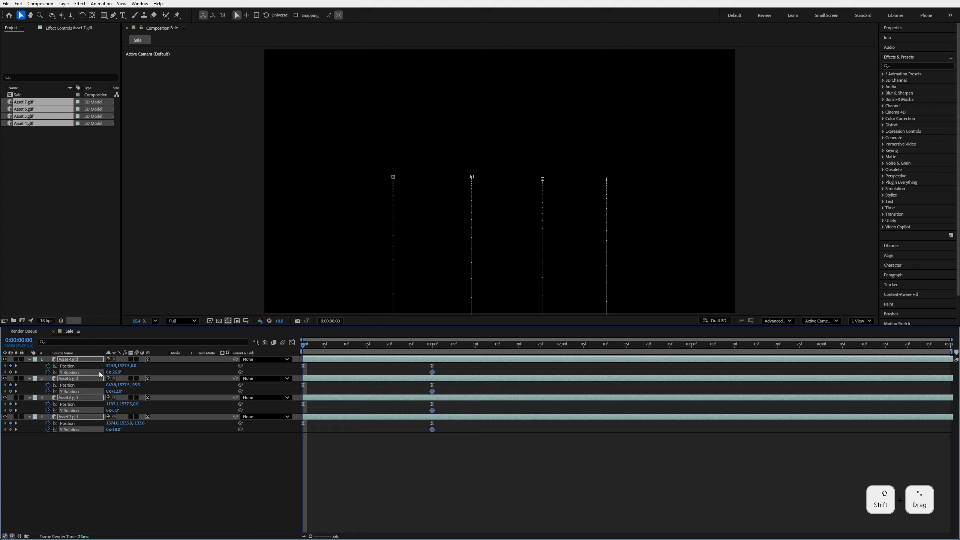
pyautogui.click(109, 372)
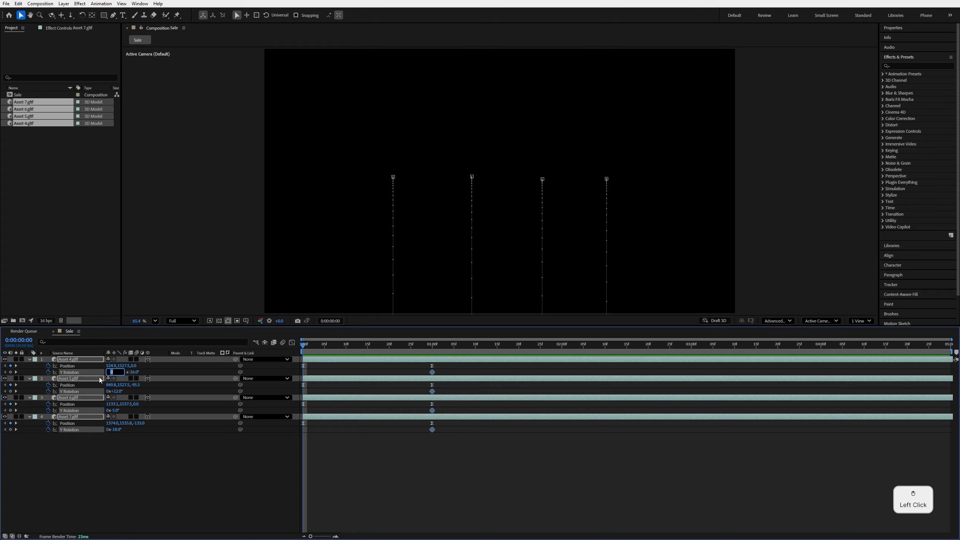
pyautogui.write('1')
pyautogui.press('Return')
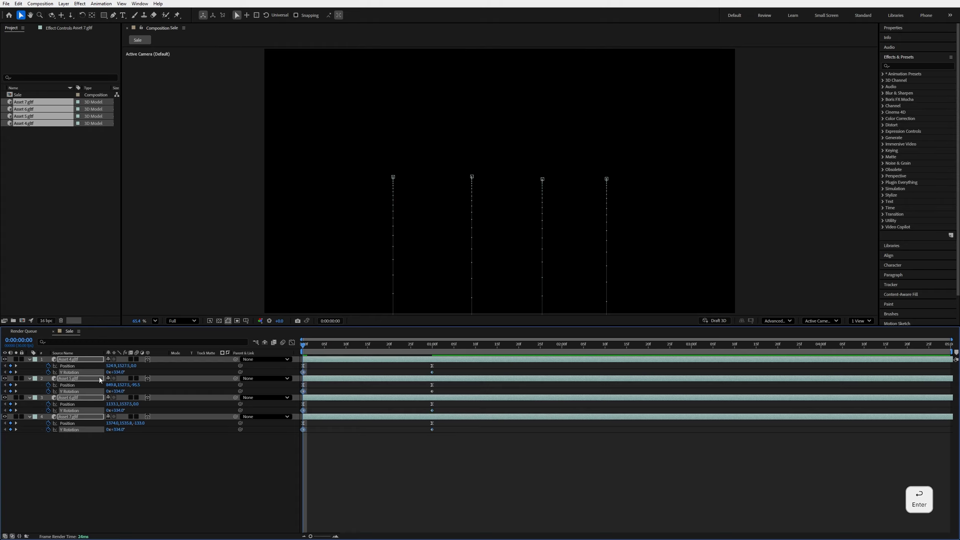
pyautogui.click(149, 485)
pyautogui.press('space')
pyautogui.press('space')
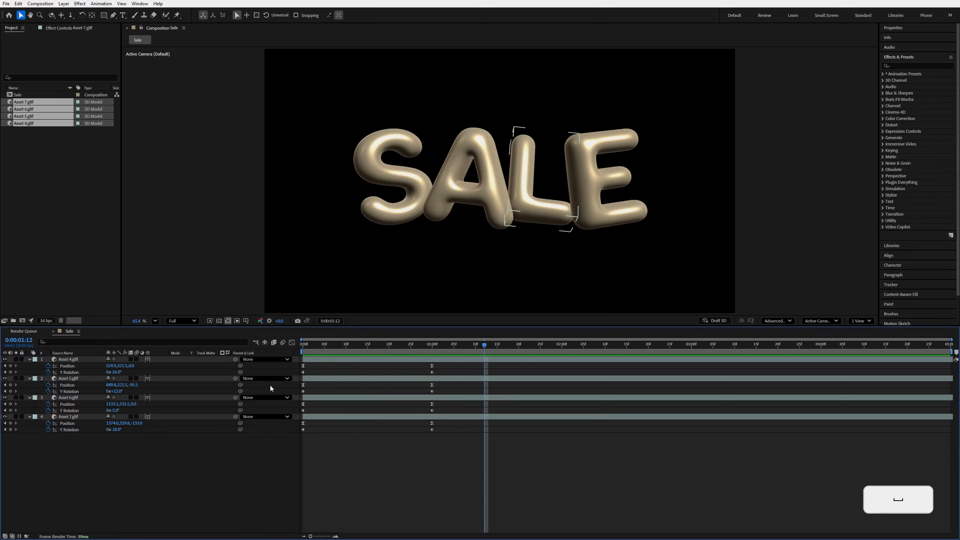
pyautogui.press('space')
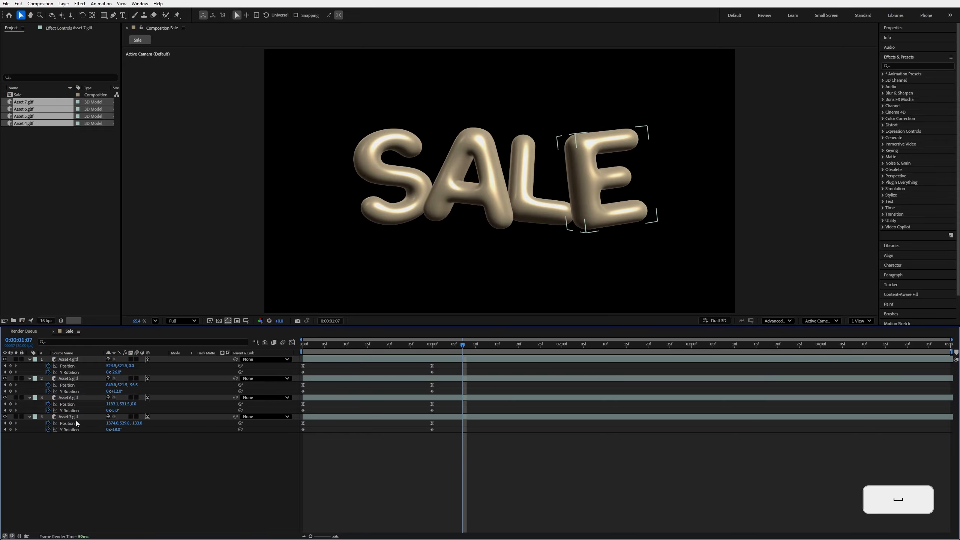
# Stagger the four letter layers in order from S to E, starting about 14 frames apart, and preview the animation
pyautogui.click(76, 417)
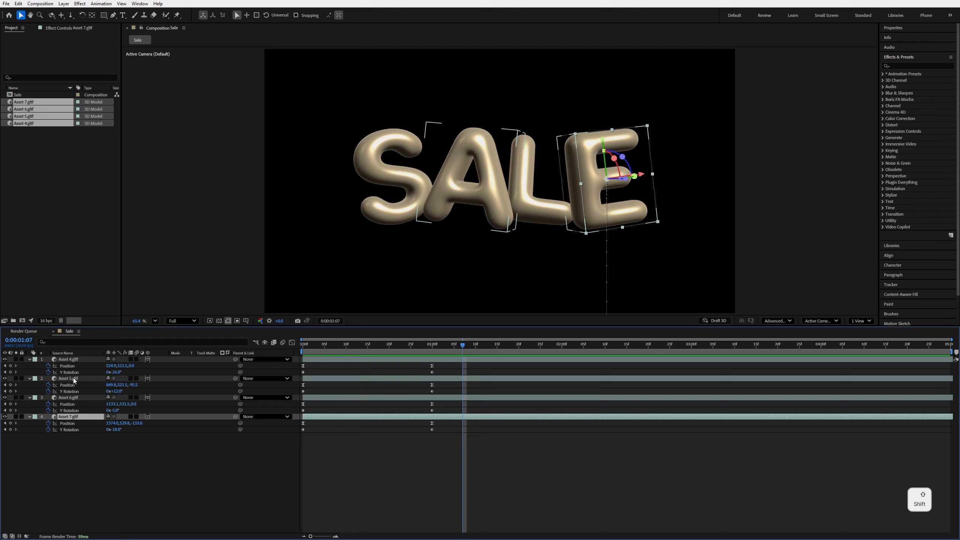
pyautogui.hotkey('ctrl', 'a')
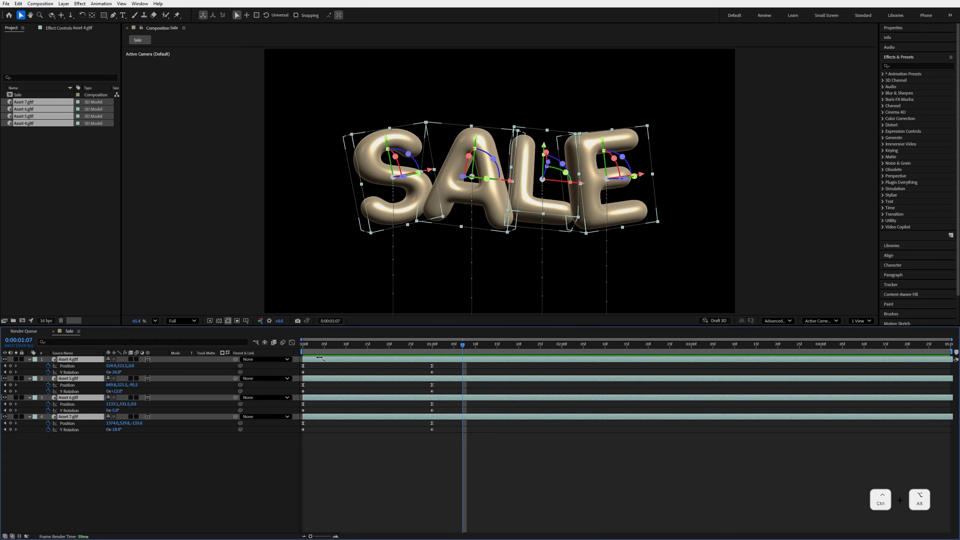
pyautogui.keyDown('ctrl'); pyautogui.keyDown('alt'); pyautogui.moveTo(322, 359); pyautogui.dragTo(499, 362); pyautogui.keyUp('alt'); pyautogui.keyUp('ctrl')
pyautogui.moveTo(385, 346); pyautogui.dragTo(318, 346)
pyautogui.press('Home')
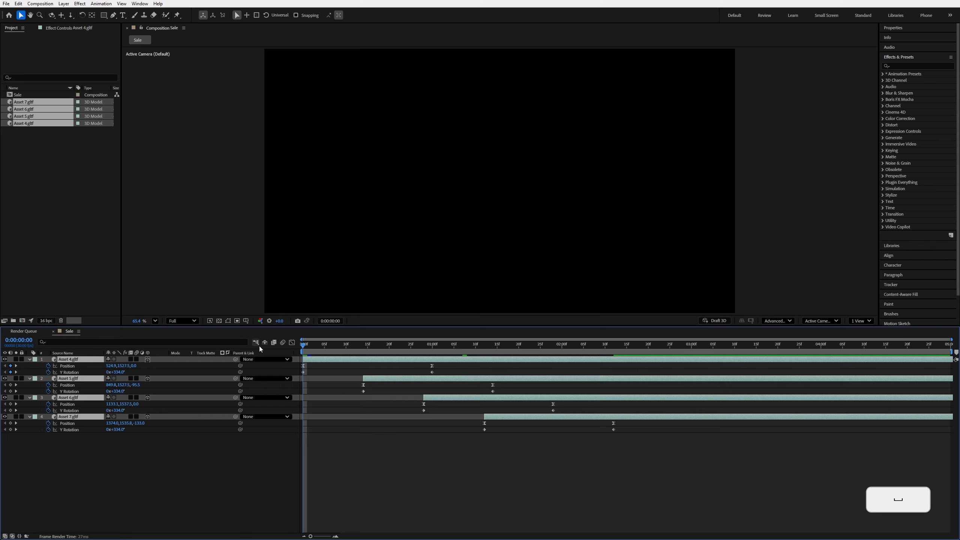
pyautogui.press('space')
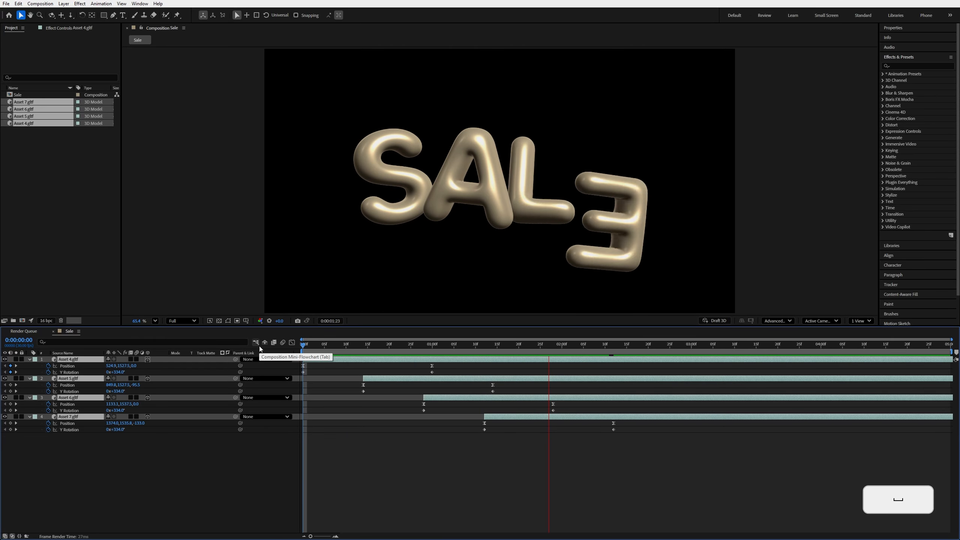
pyautogui.press('space')
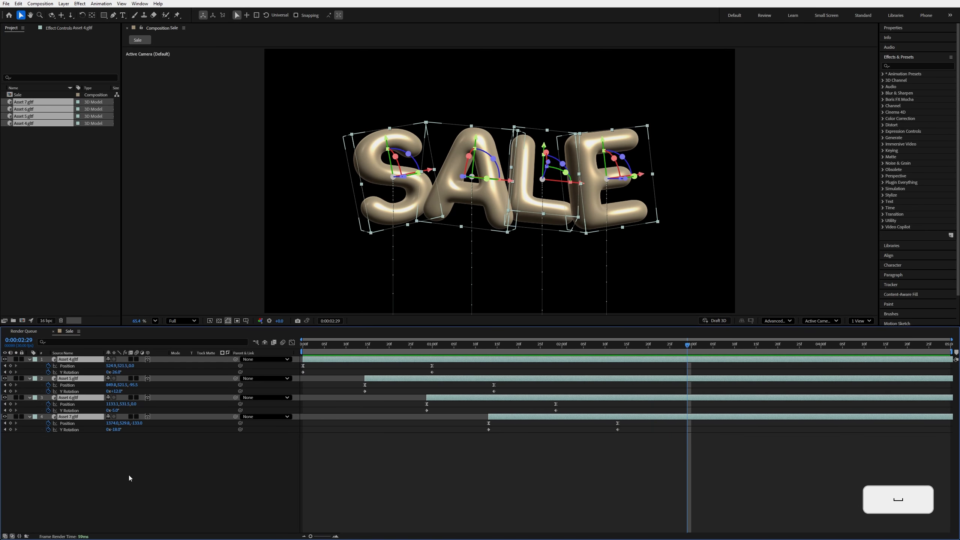
# Add the expression wiggle(2,25) to the Position of the S layer
pyautogui.click(128, 478)
pyautogui.keyDown('ctrl'); pyautogui.click(69, 359); pyautogui.keyUp('ctrl')
pyautogui.keyDown('ctrl'); pyautogui.click(68, 410); pyautogui.keyUp('ctrl')
pyautogui.click(68, 469)
pyautogui.click(70, 359)
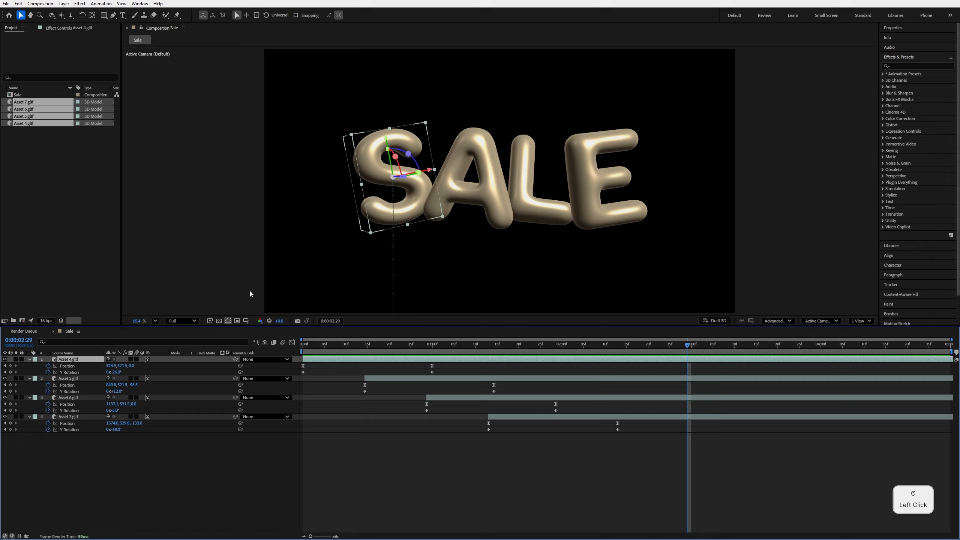
pyautogui.press('p')
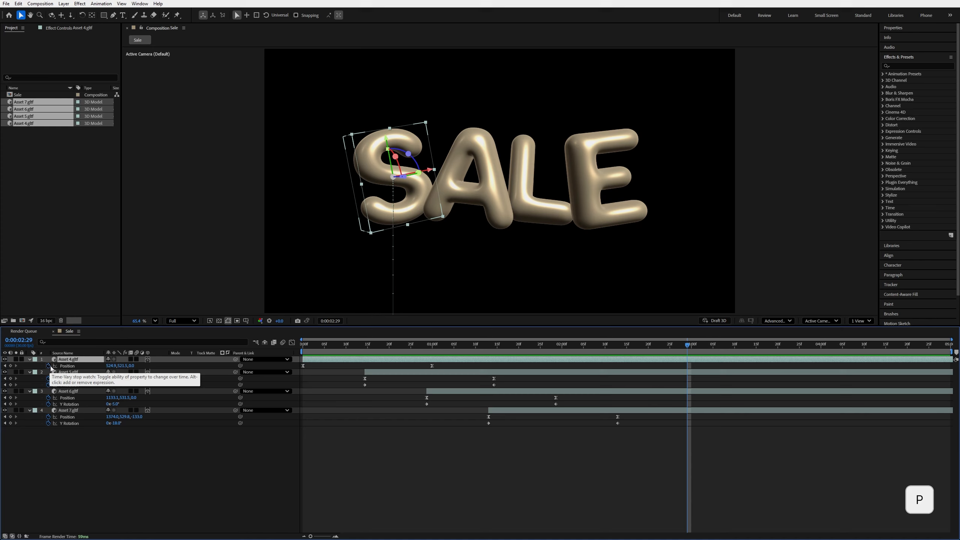
pyautogui.keyDown('alt'); pyautogui.click(50, 366); pyautogui.keyUp('alt')
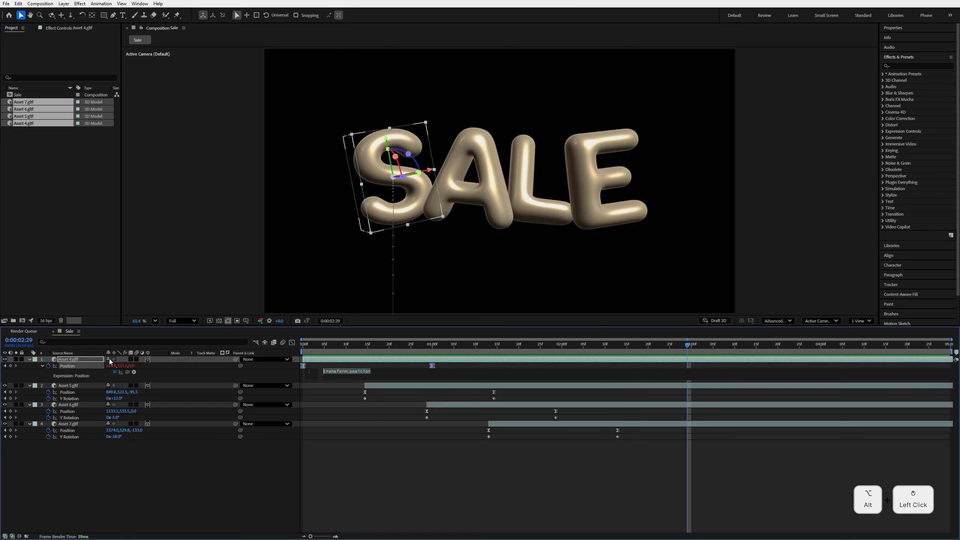
pyautogui.write('wigg')
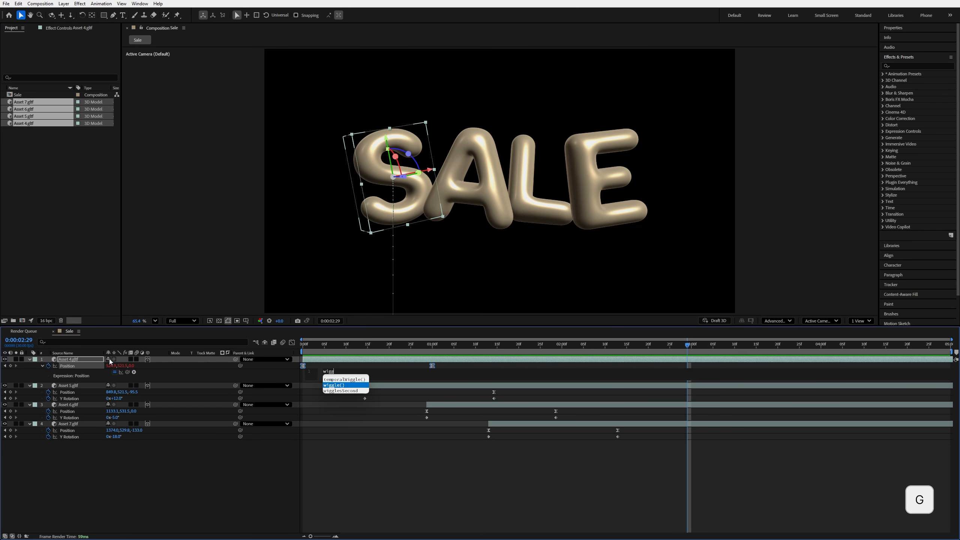
pyautogui.press('Return')
pyautogui.hotkey('ctrl', '+')
pyautogui.hotkey('ctrl', '+')
pyautogui.hotkey('ctrl', '+')
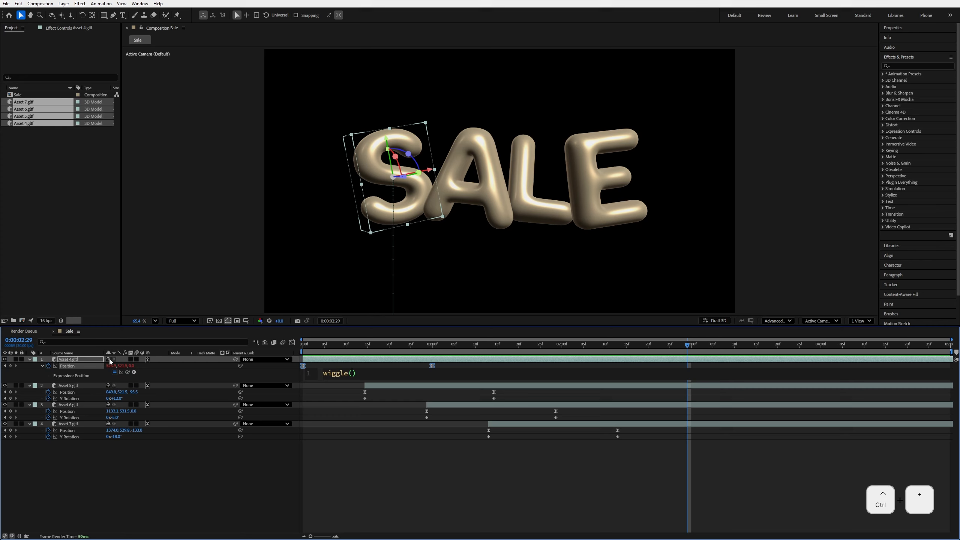
pyautogui.write('2,')
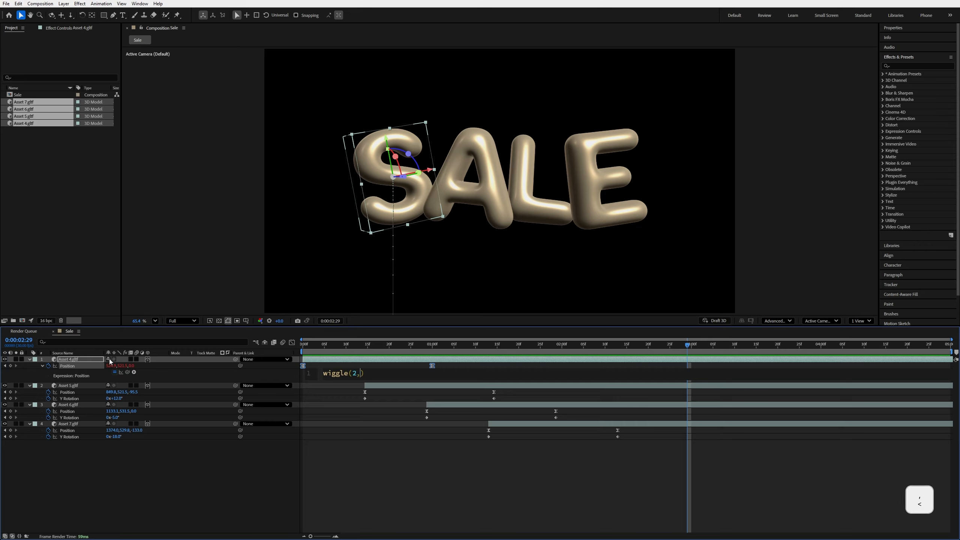
pyautogui.write('25')
pyautogui.click(70, 368)
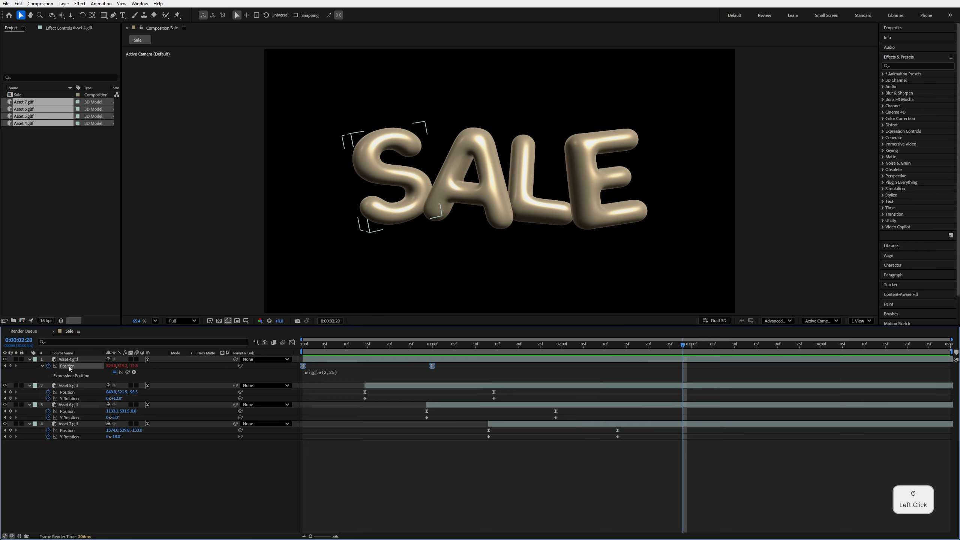
# Copy only the wiggle expression from the S's Position and paste it onto the A, L and E layers
pyautogui.rightClick(70, 367)
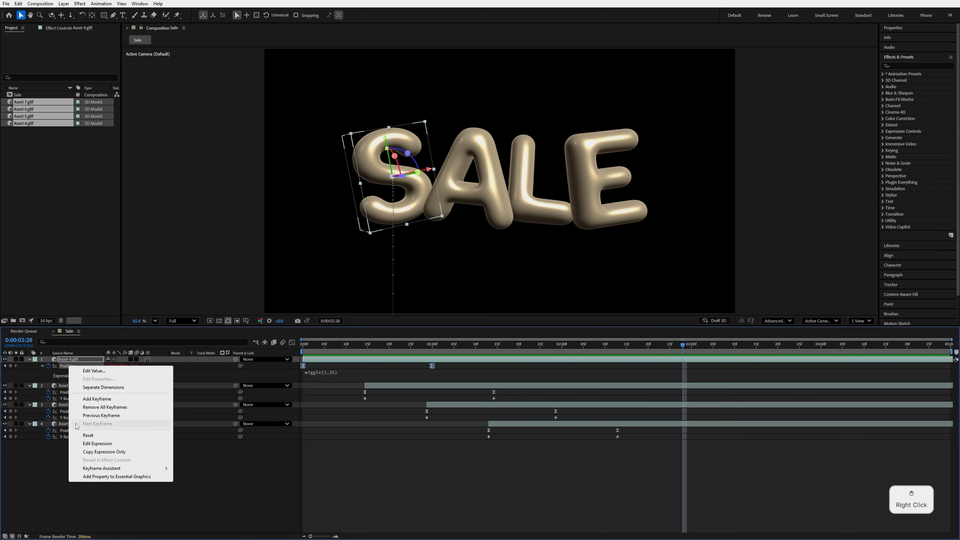
pyautogui.click(105, 452)
pyautogui.click(67, 385)
pyautogui.keyDown('shift'); pyautogui.click(74, 424); pyautogui.keyUp('shift')
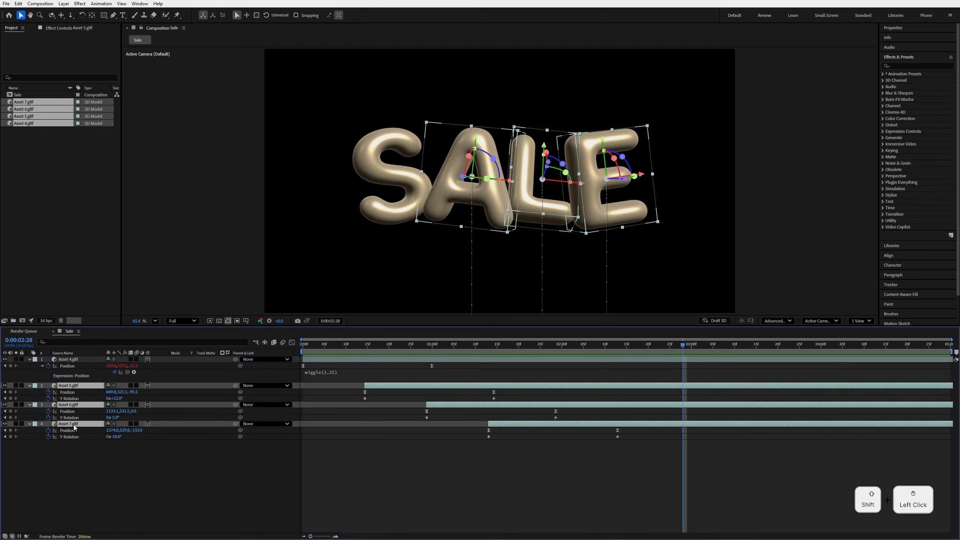
pyautogui.hotkey('ctrl', 'v')
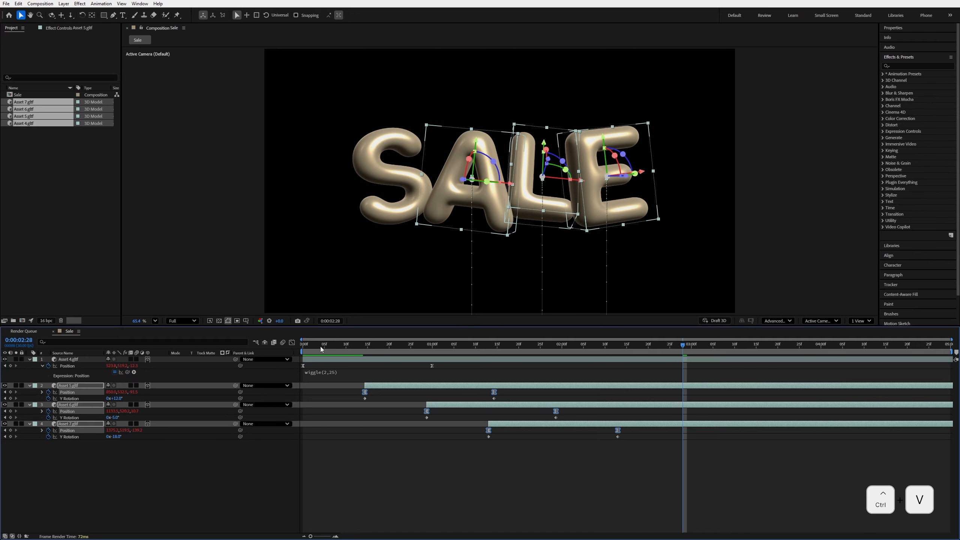
# Add an adjustment layer above the letter layers and rename it CC
pyautogui.click(145, 467)
pyautogui.rightClick(137, 397)
pyautogui.click(145, 371)
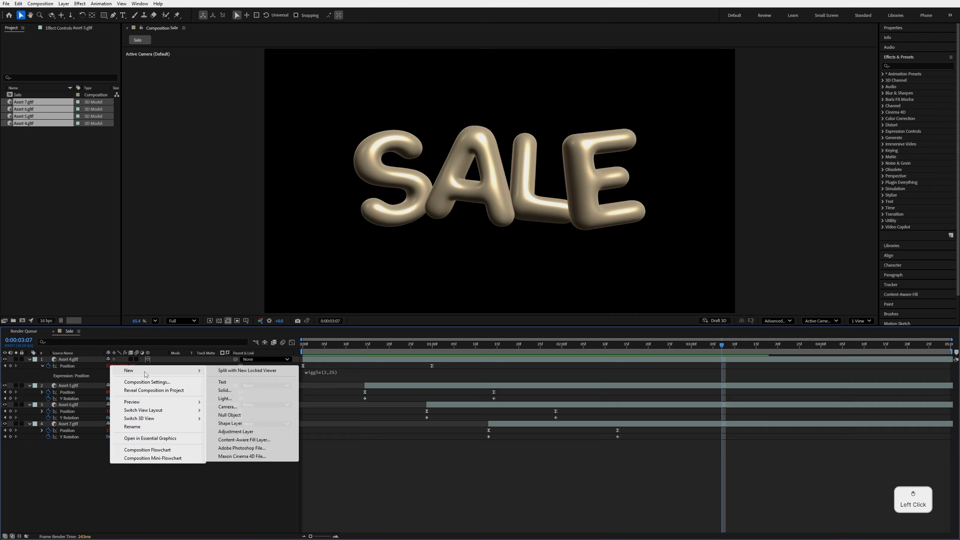
pyautogui.click(242, 432)
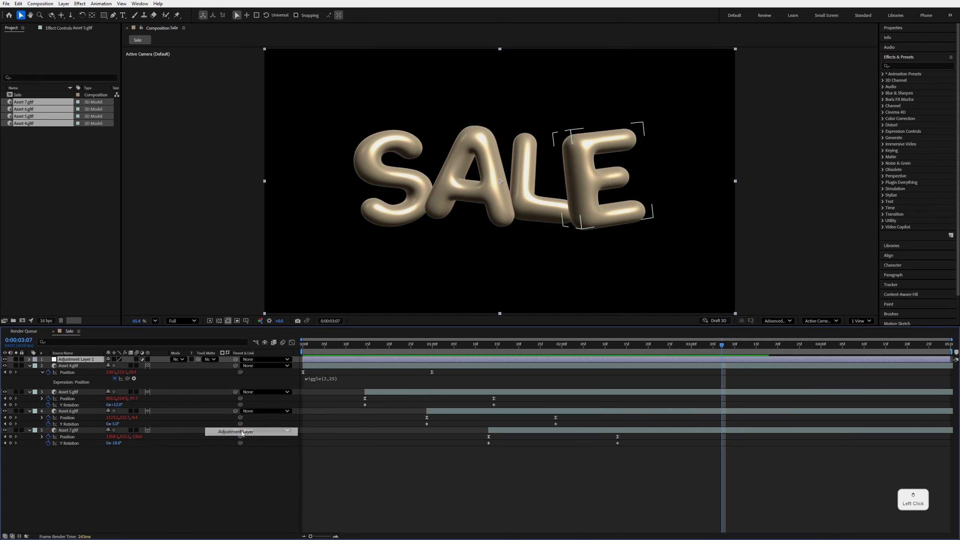
pyautogui.rightClick(96, 362)
pyautogui.click(113, 336)
pyautogui.press('capslock')
pyautogui.write('CC')
pyautogui.click(118, 483)
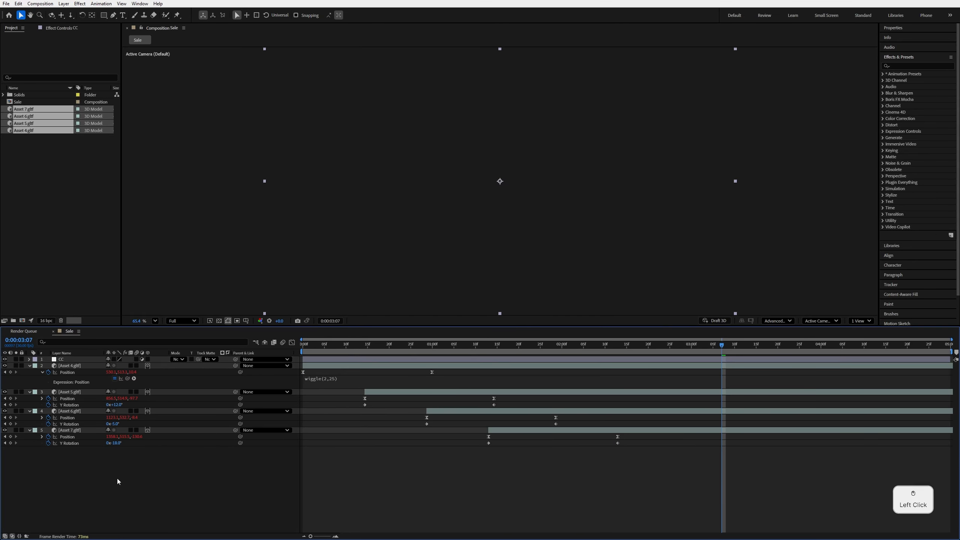
# Apply the Hue/Saturation effect to the CC adjustment layer and set its Master Saturation to 42
pyautogui.click(906, 64)
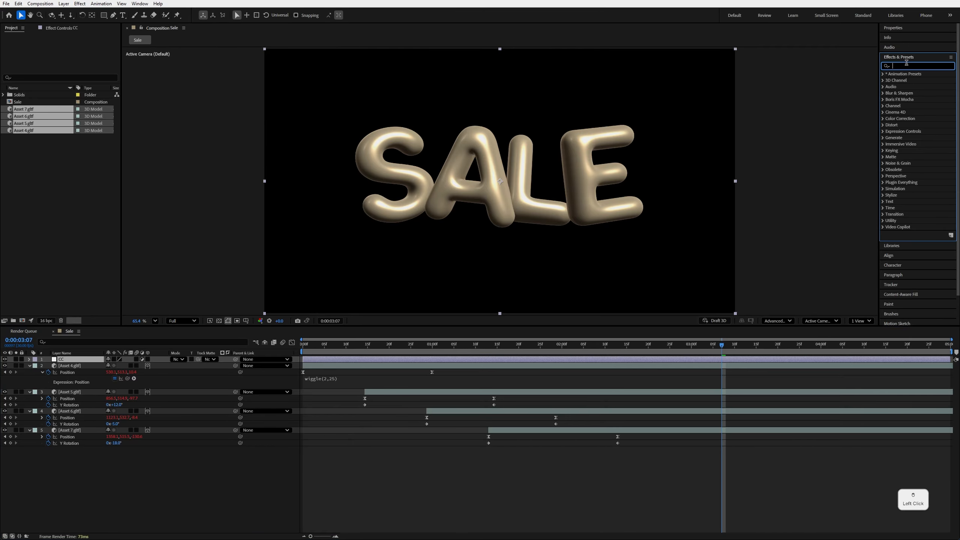
pyautogui.write('G')
pyautogui.write('HUE')
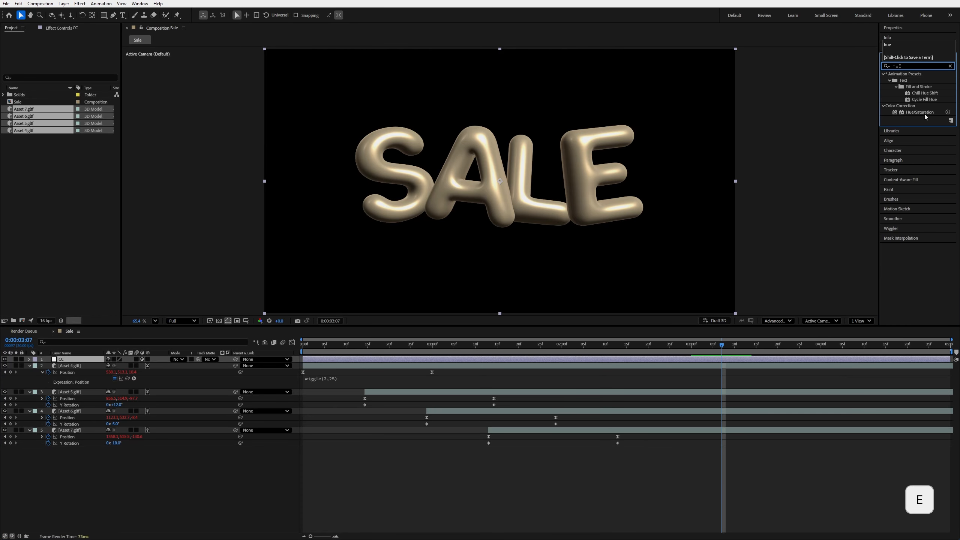
pyautogui.moveTo(919, 112); pyautogui.dragTo(81, 363)
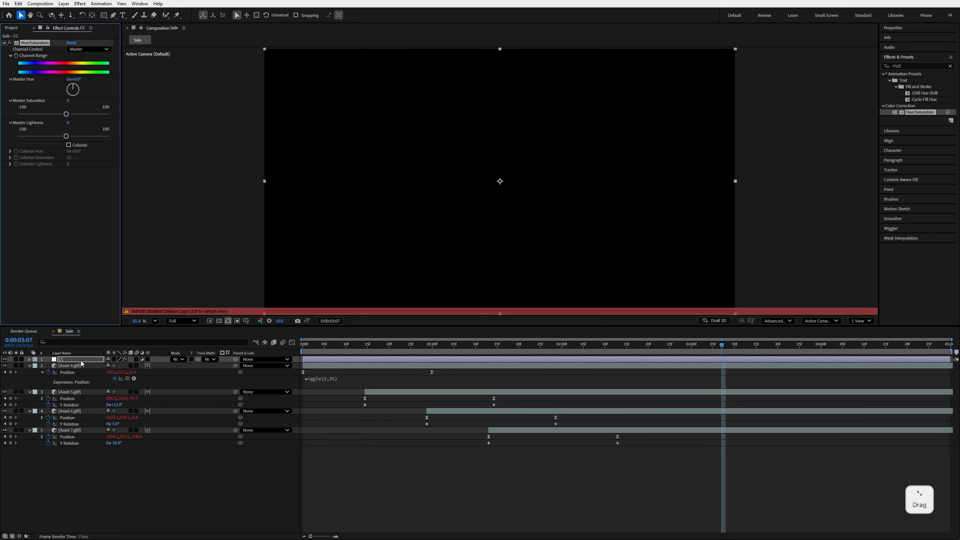
pyautogui.press('capslock')
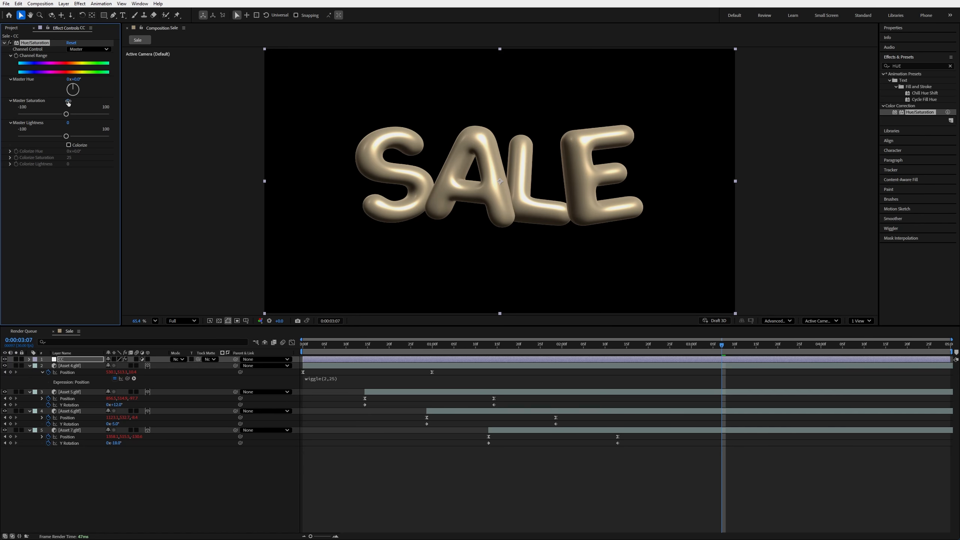
pyautogui.moveTo(67, 100); pyautogui.dragTo(166, 81)
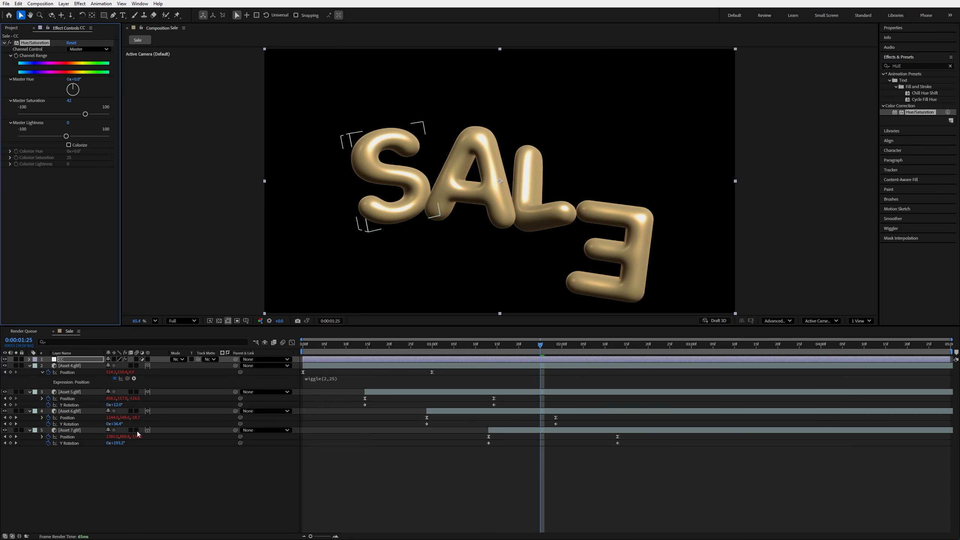
# Add a new light of type Environment to the composition, keeping intensity at 100% and Casts Shadows enabled
pyautogui.click(139, 500)
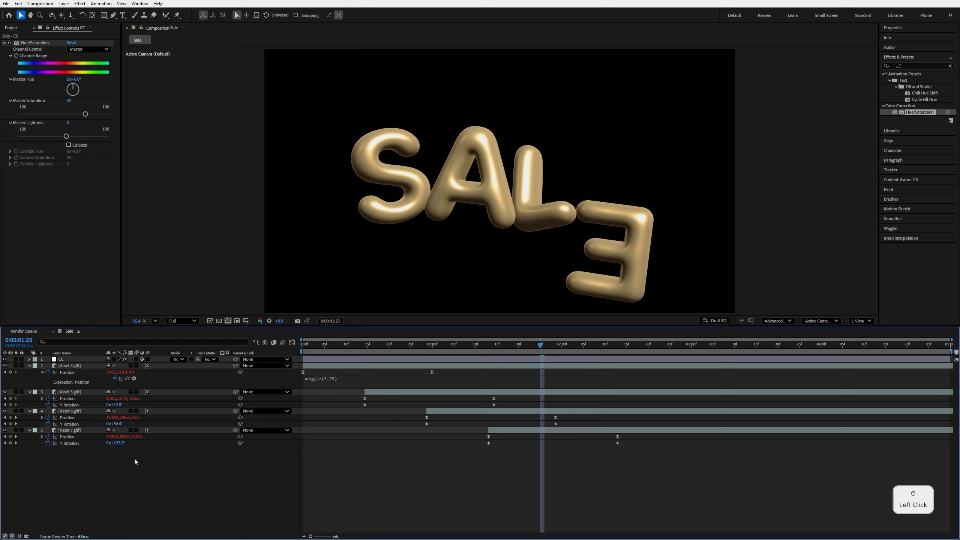
pyautogui.rightClick(126, 468)
pyautogui.moveTo(178, 374)
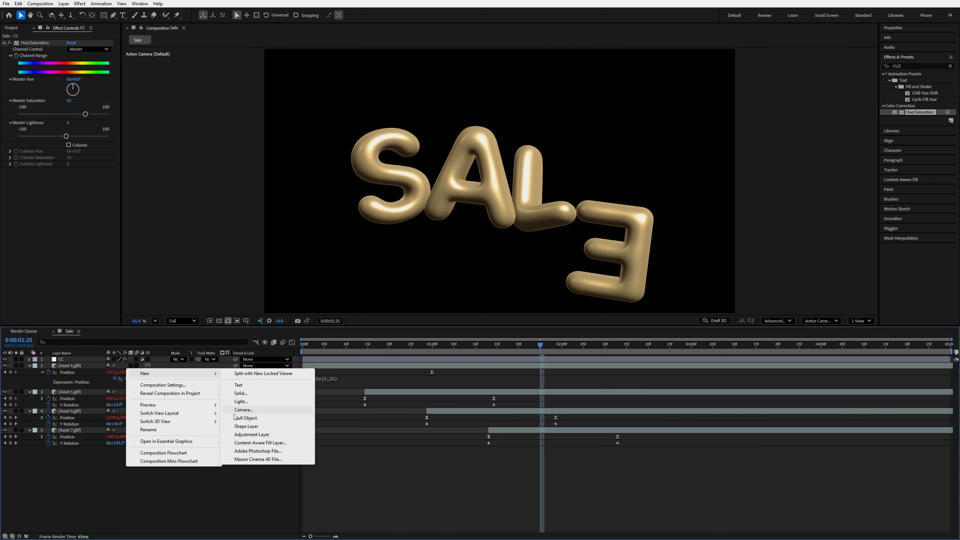
pyautogui.click(244, 403)
pyautogui.click(487, 198)
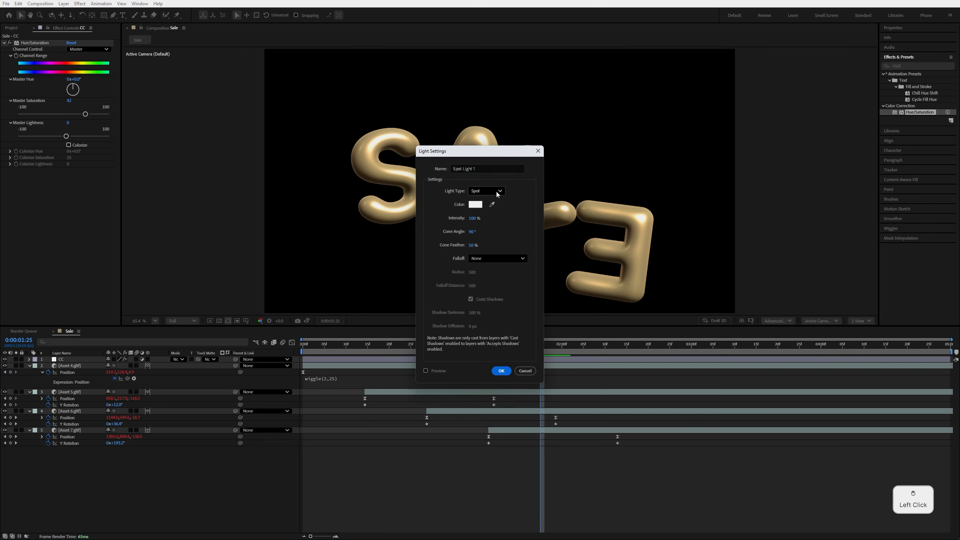
pyautogui.click(488, 191)
pyautogui.click(485, 240)
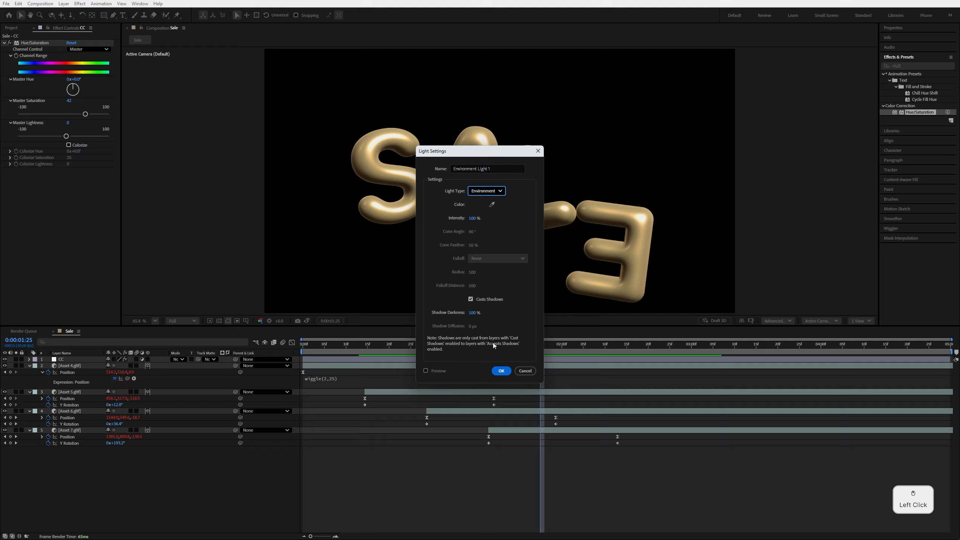
pyautogui.click(501, 370)
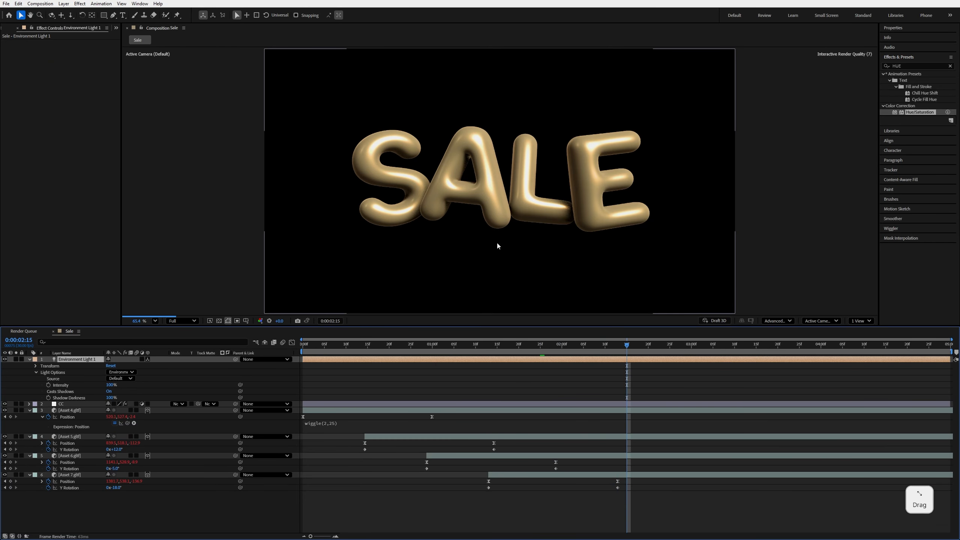
pyautogui.moveTo(496, 246); pyautogui.dragTo(418, 185)
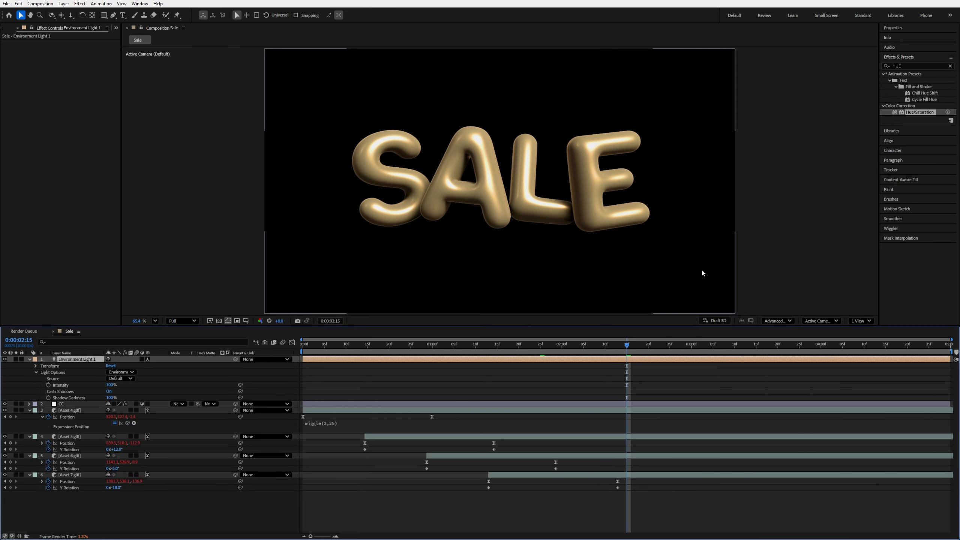
# In the Advanced 3D renderer options, fit the environment light's shadow casting box to the scene
pyautogui.click(779, 321)
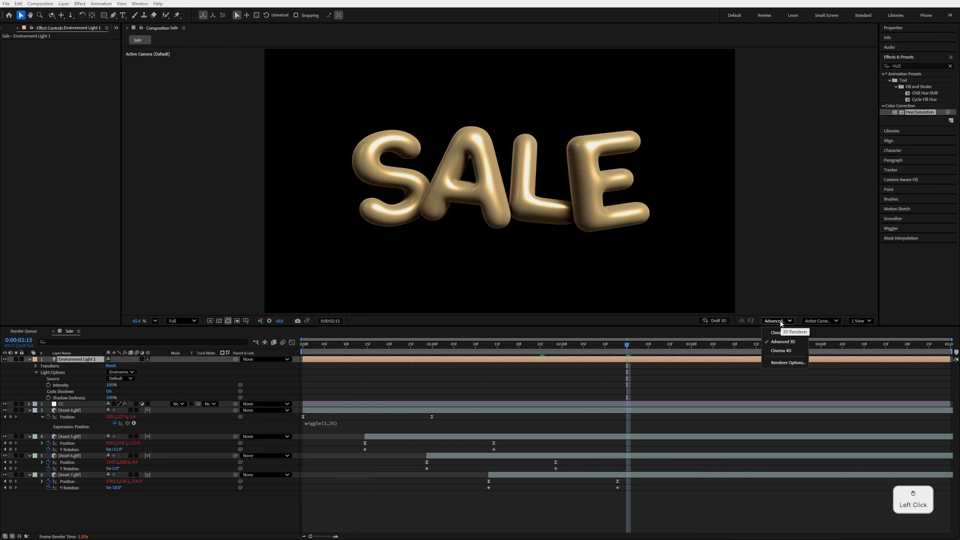
pyautogui.click(787, 362)
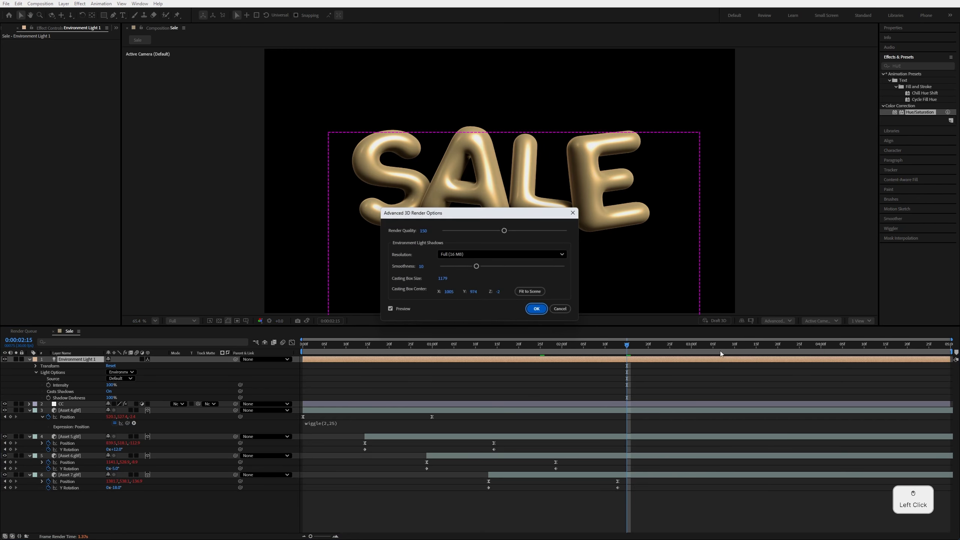
pyautogui.click(533, 294)
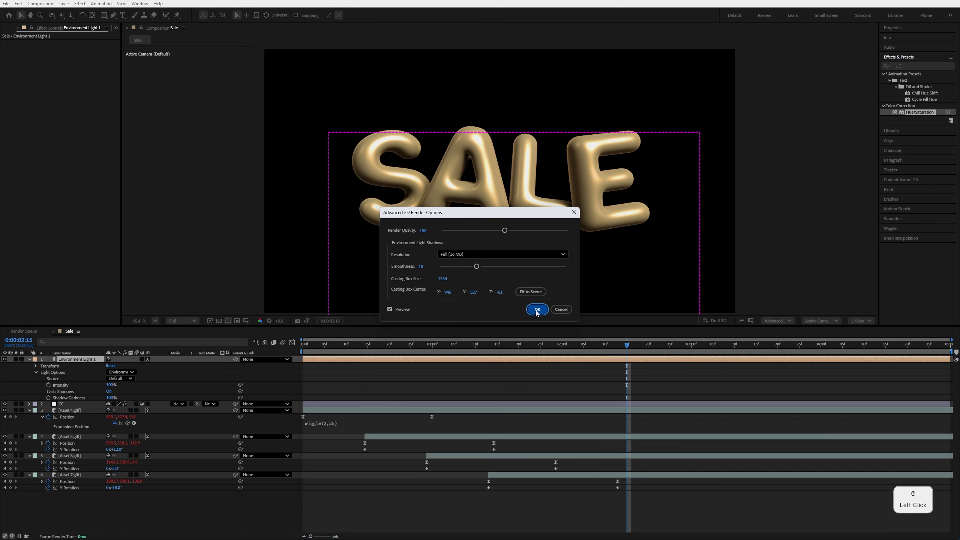
pyautogui.click(537, 309)
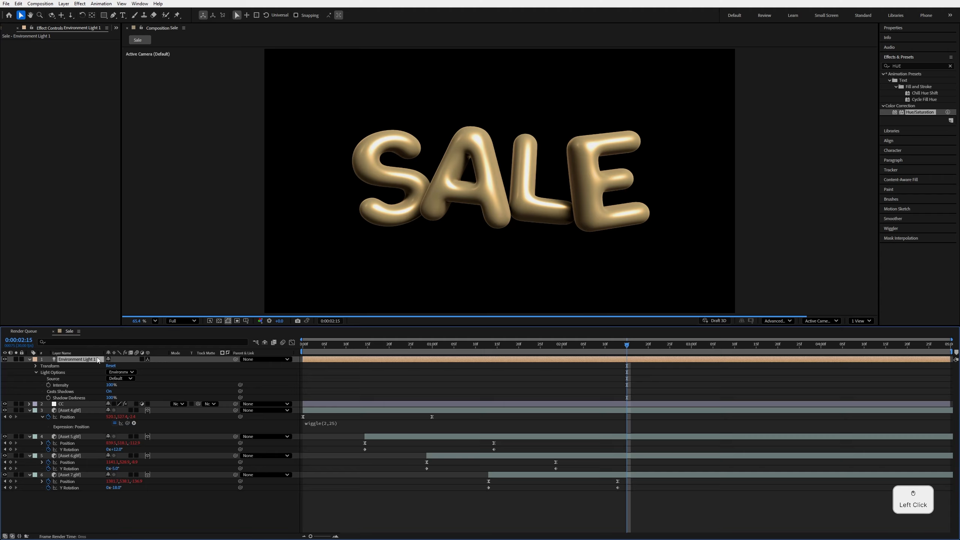
# Rotate the environment light to an X Rotation of -316° and a Y Rotation of -85°
pyautogui.press('r')
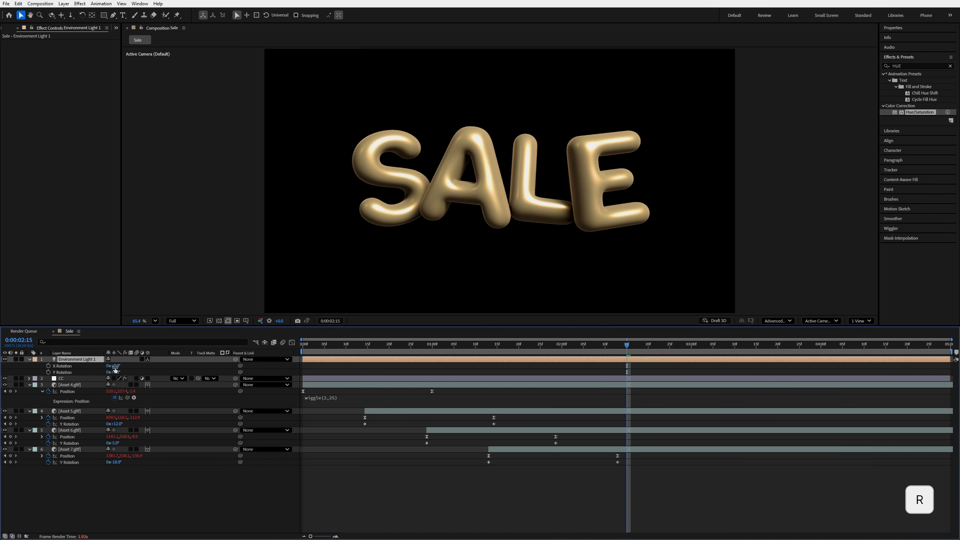
pyautogui.click(91, 367)
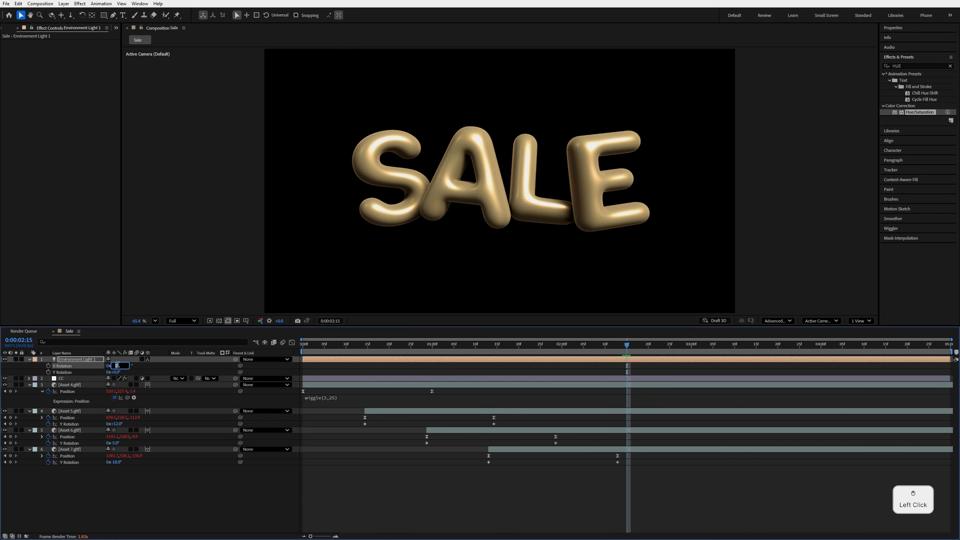
pyautogui.write('6')
pyautogui.press('Return')
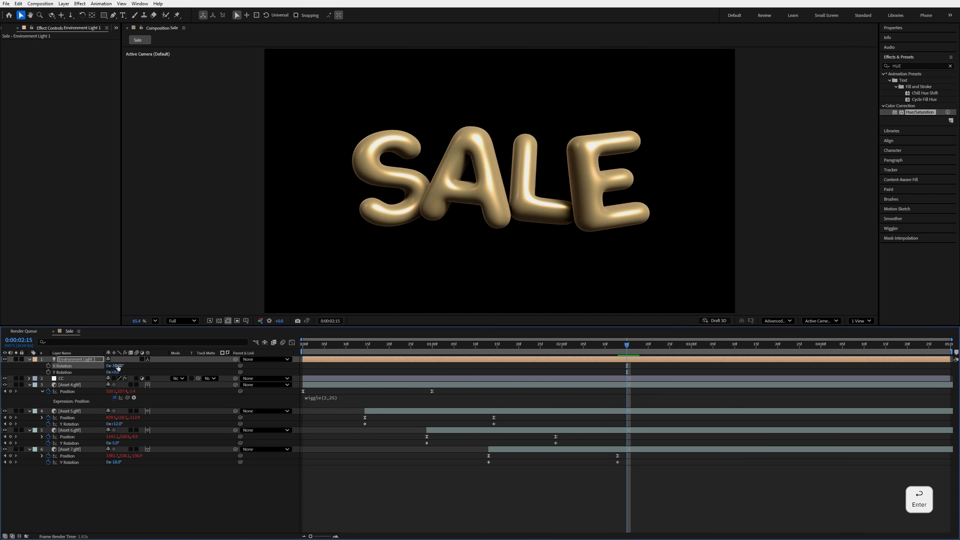
pyautogui.click(105, 374)
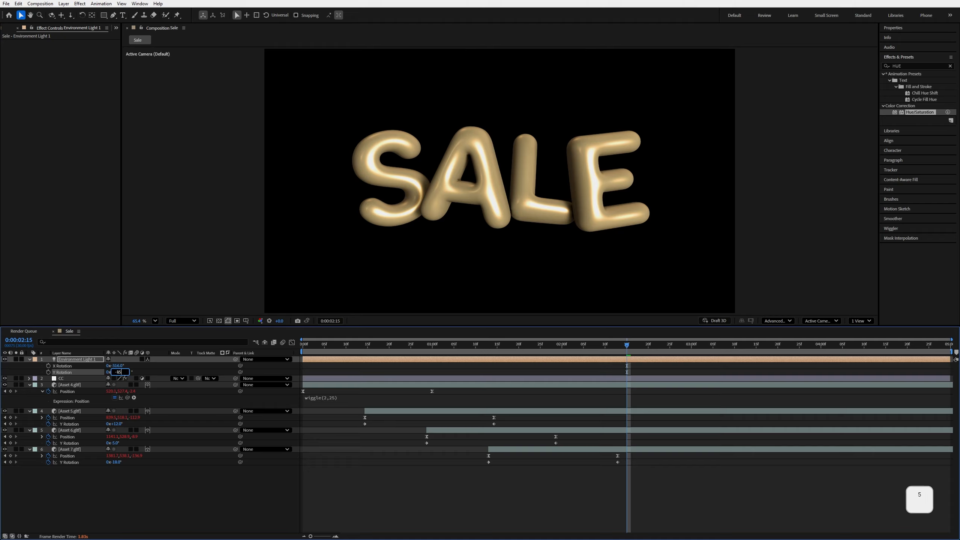
pyautogui.write('-85')
pyautogui.click(222, 304)
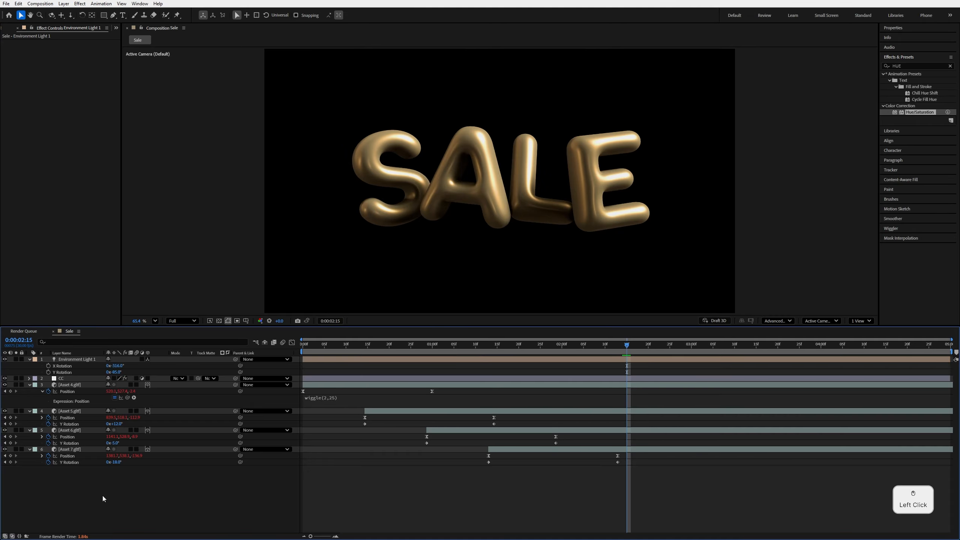
# Add a new light of type Spot and move it farther in front of the letters
pyautogui.rightClick(103, 498)
pyautogui.moveTo(166, 403)
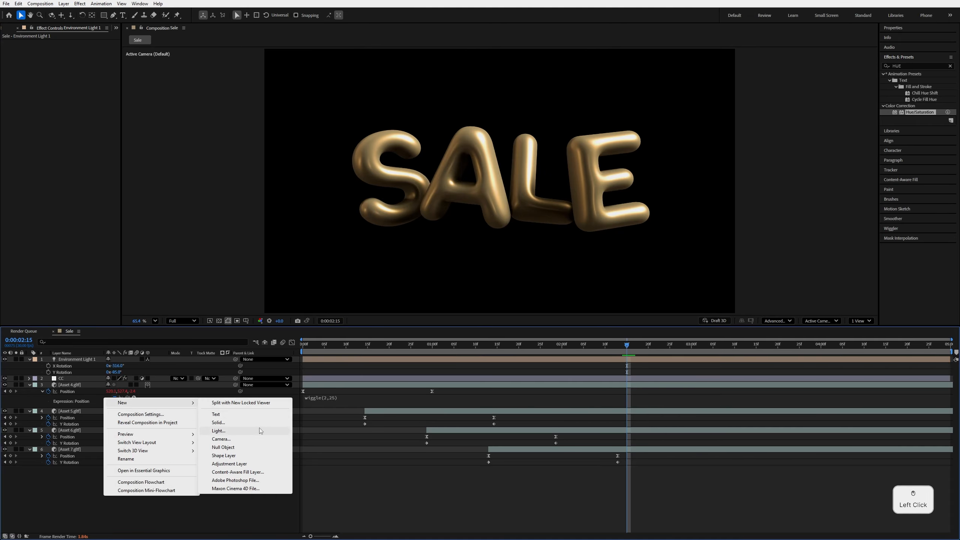
pyautogui.click(221, 431)
pyautogui.click(478, 191)
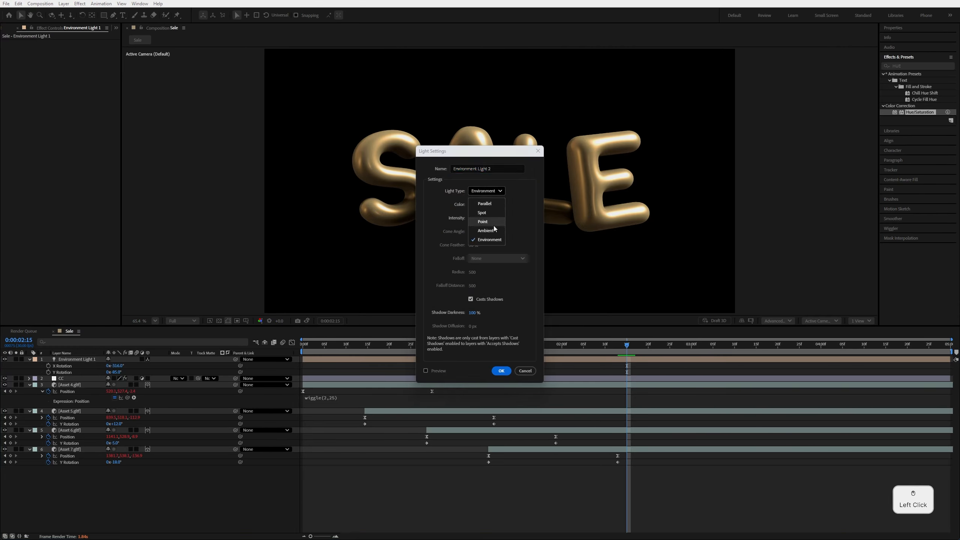
pyautogui.click(492, 214)
pyautogui.click(503, 371)
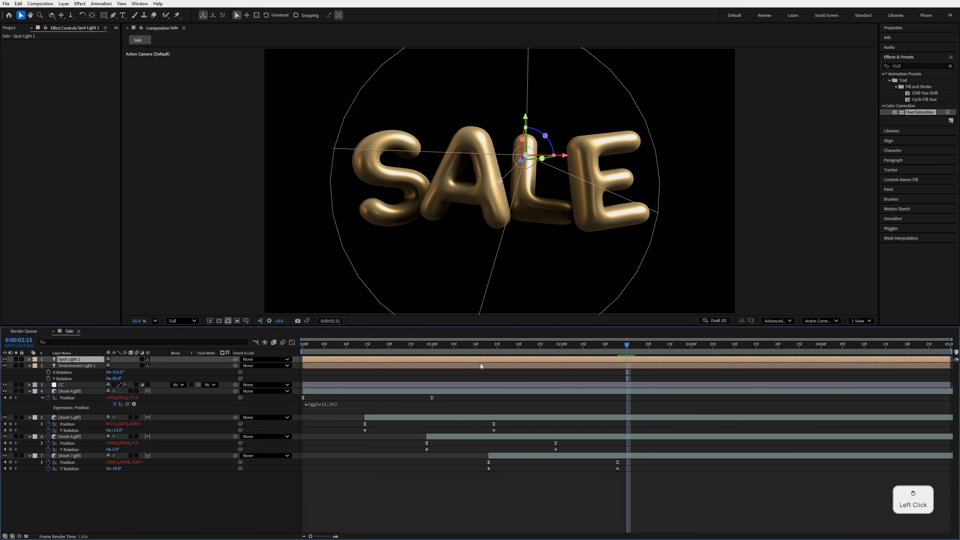
pyautogui.press('p')
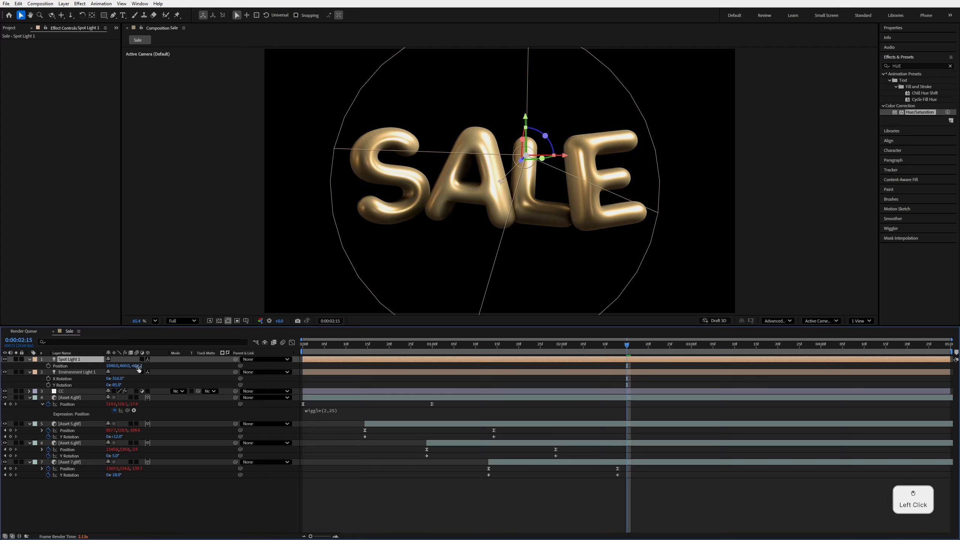
pyautogui.moveTo(138, 369); pyautogui.dragTo(70, 369)
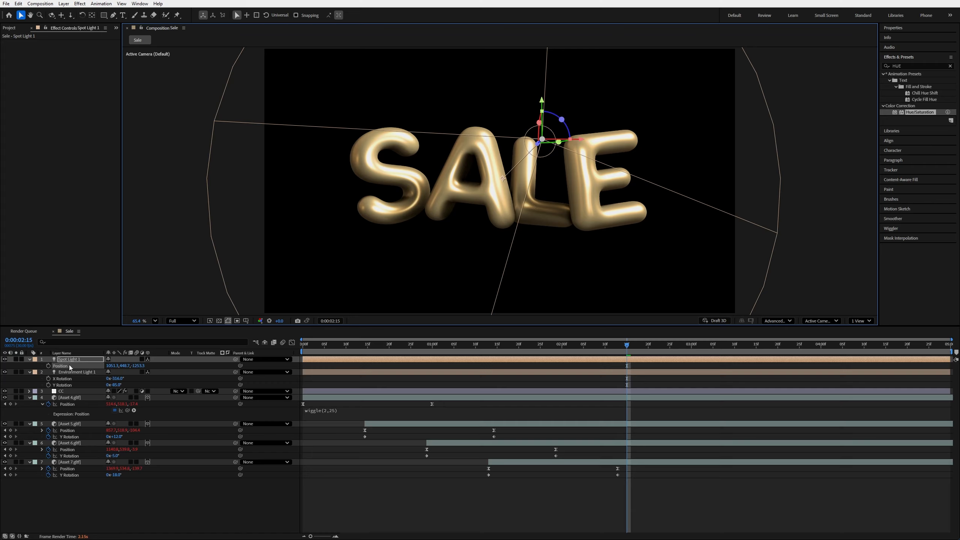
# Lower the spot light's intensity to 30% and compare the scene with the light hidden and shown
pyautogui.click(78, 359)
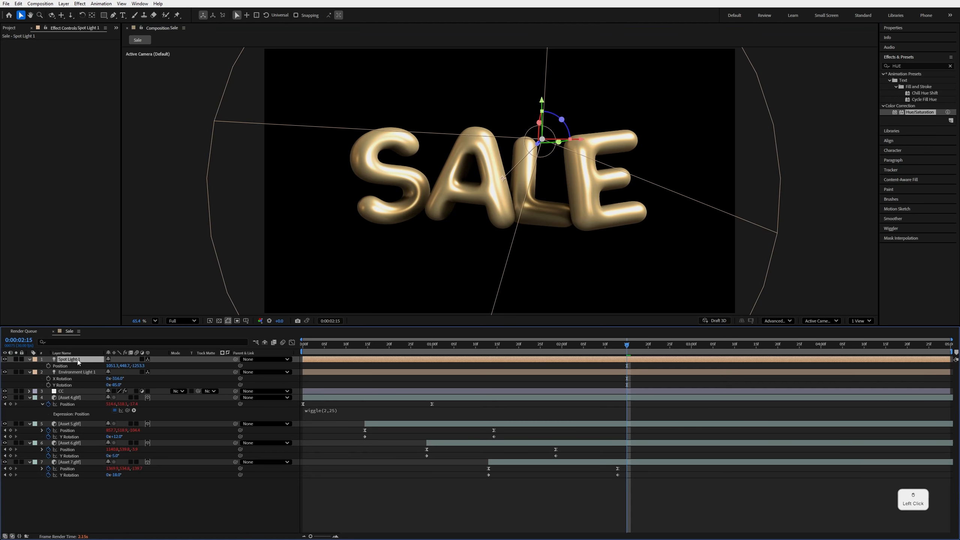
pyautogui.press('t')
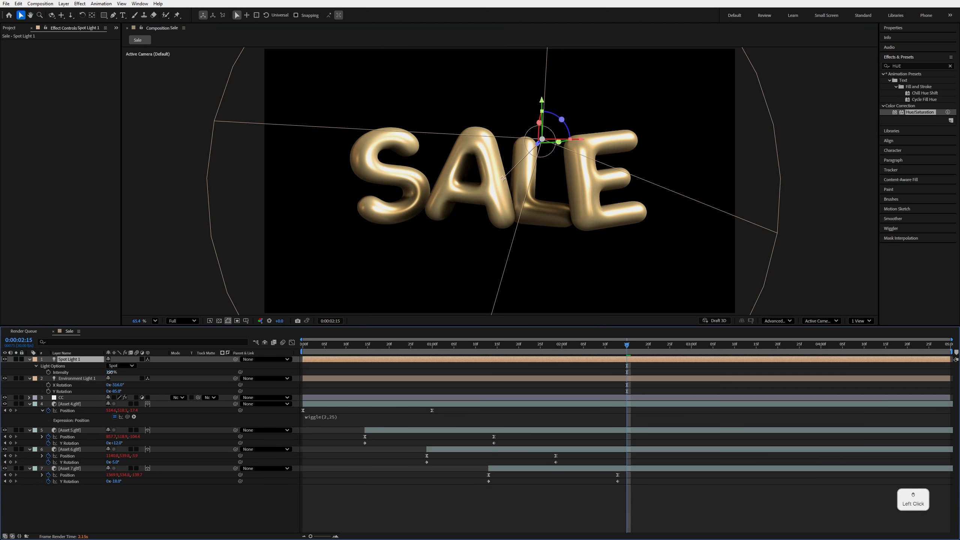
pyautogui.moveTo(111, 374); pyautogui.dragTo(86, 373)
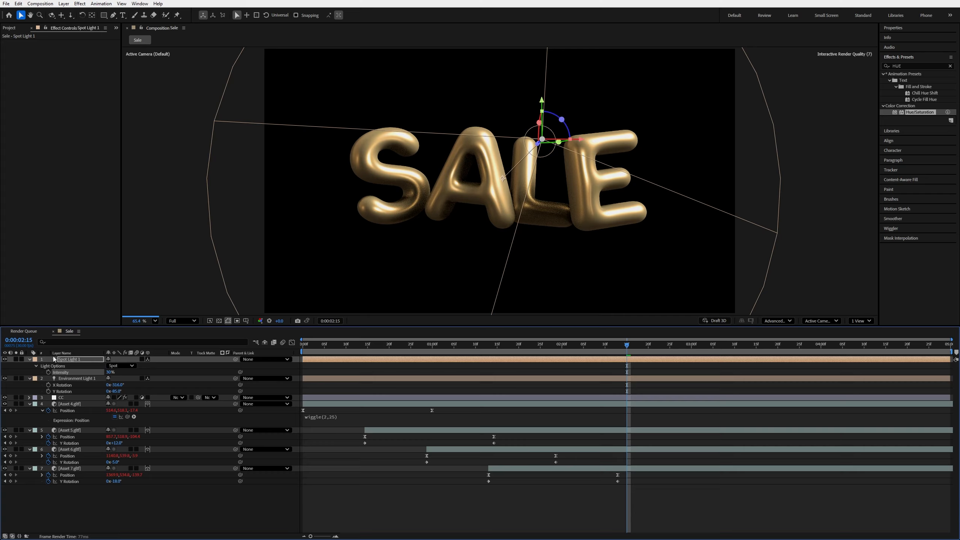
pyautogui.click(5, 359)
pyautogui.click(5, 359)
pyautogui.click(5, 359)
pyautogui.click(5, 359)
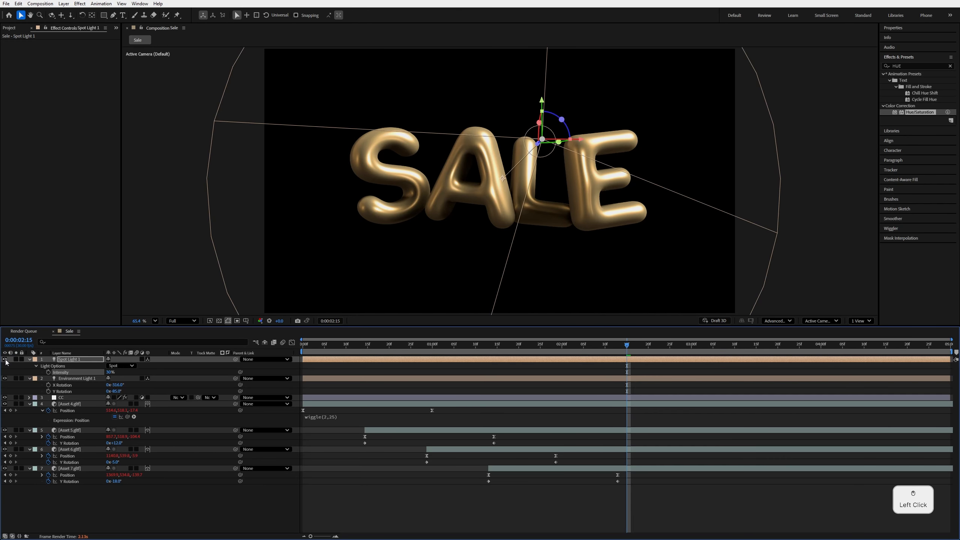
# Collapse the properties of all layers and preview the animation from the start in an enlarged composition view
pyautogui.hotkey('ctrl', 'a')
pyautogui.click(30, 378)
pyautogui.click(95, 427)
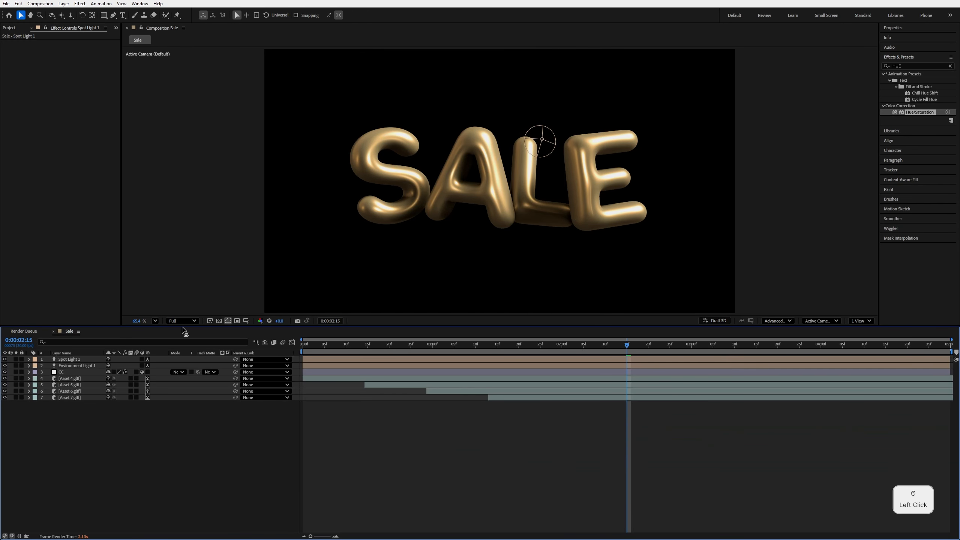
pyautogui.moveTo(185, 326); pyautogui.dragTo(337, 380)
pyautogui.press('space')
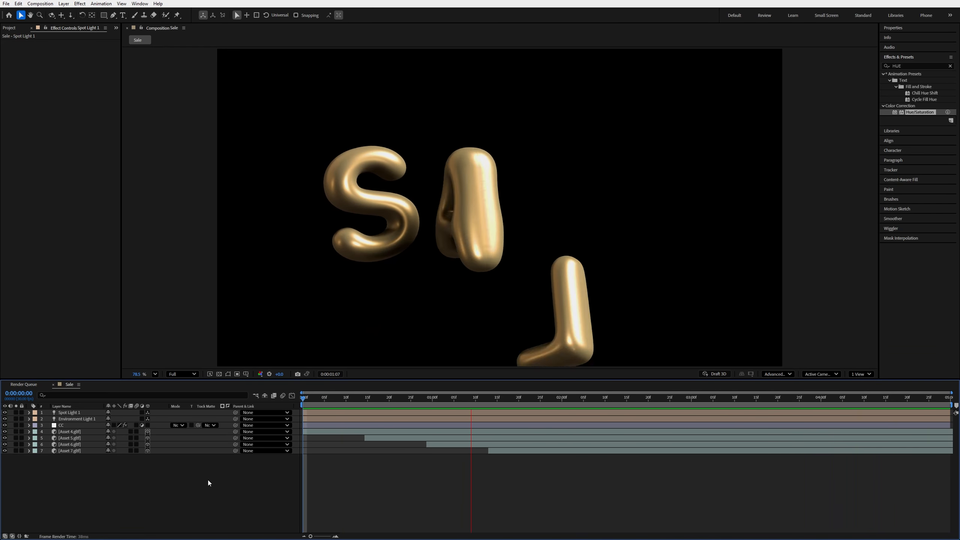